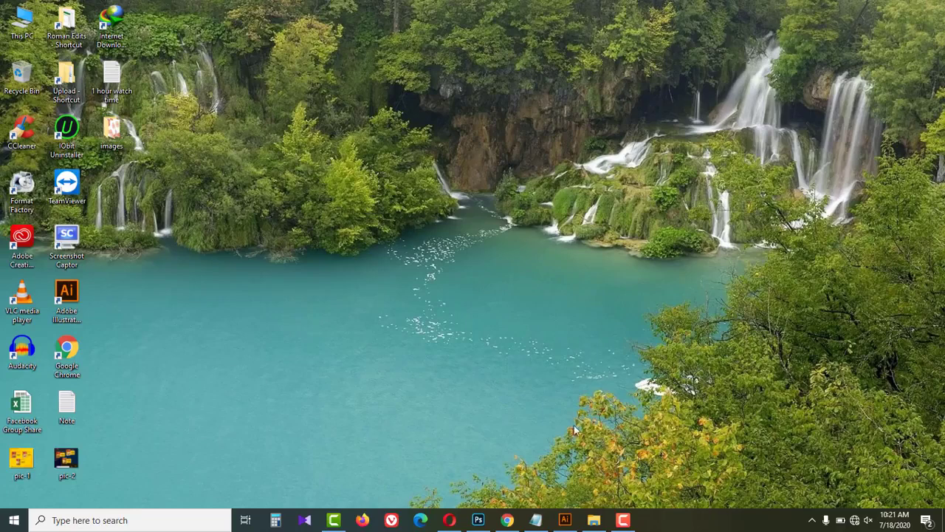
Switch to Adobe Illustrator, activate the Symbol Sprayer tool and display the document's Symbols collection
click(565, 519)
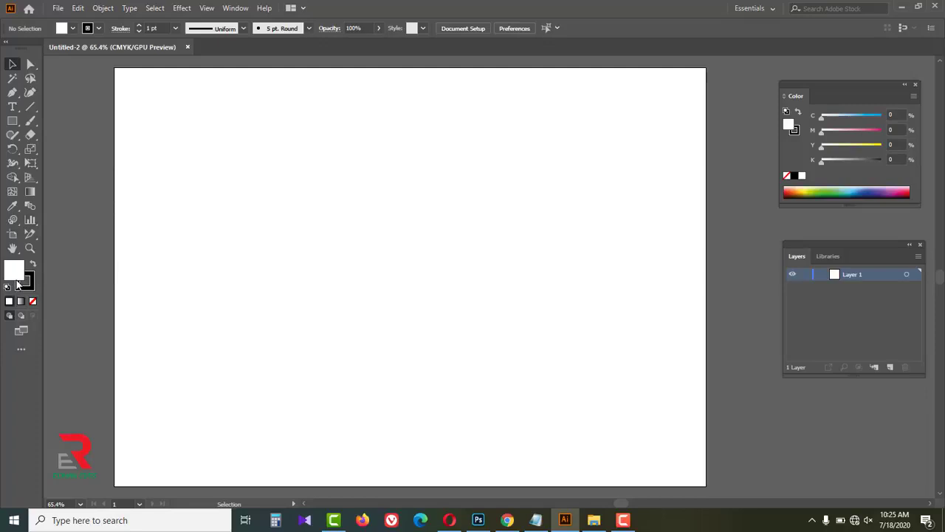
click(14, 222)
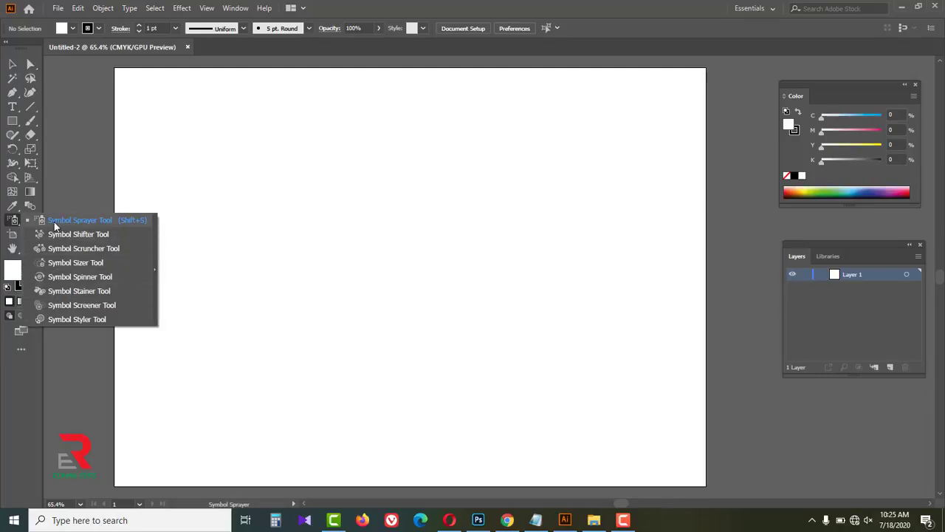
click(82, 222)
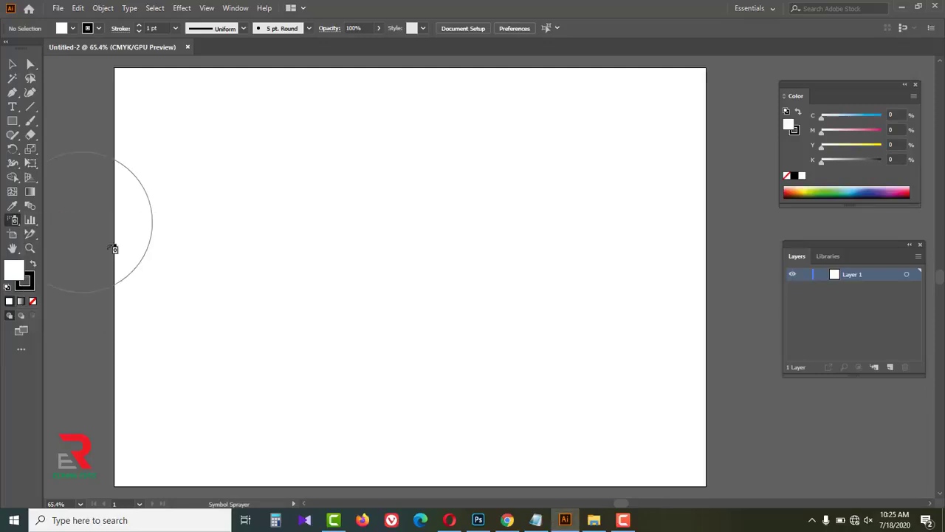
click(235, 9)
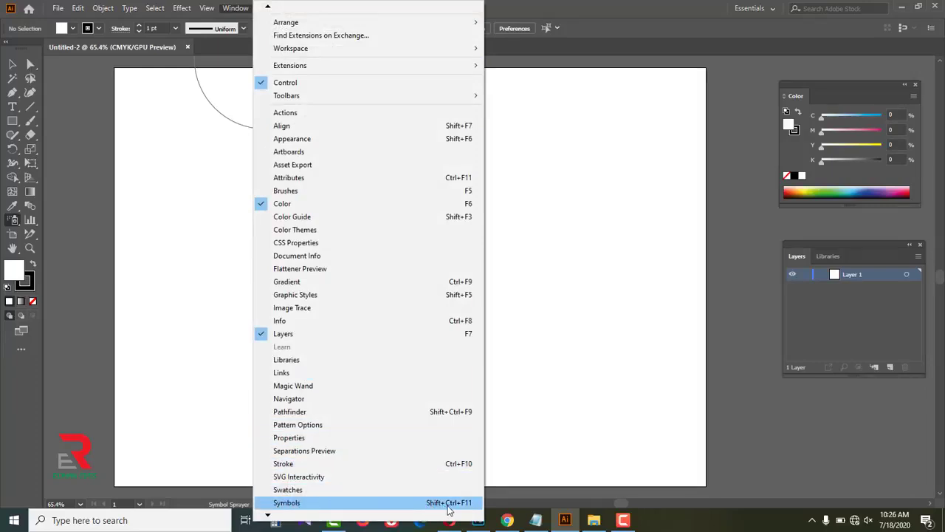
click(409, 509)
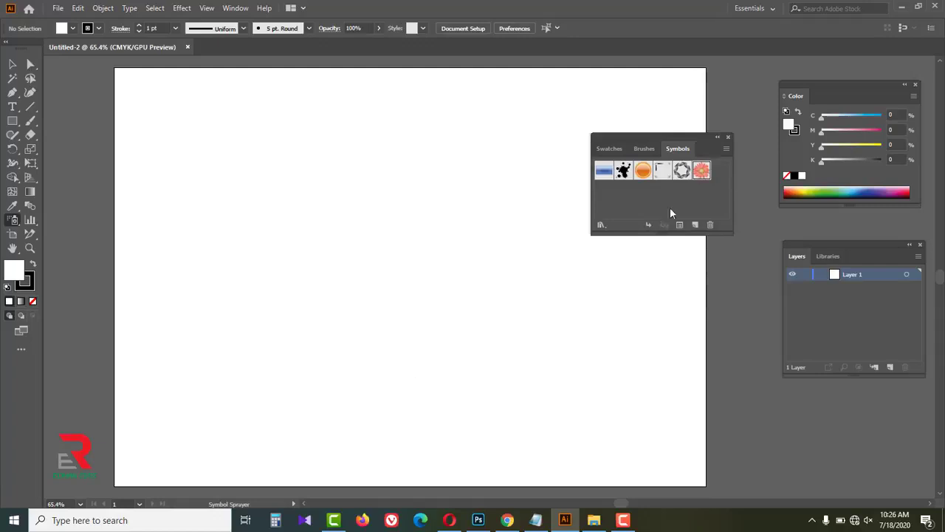
Spray Gerbera flower symbols in curved trails and small clusters across the left and middle of the artboard
click(295, 236)
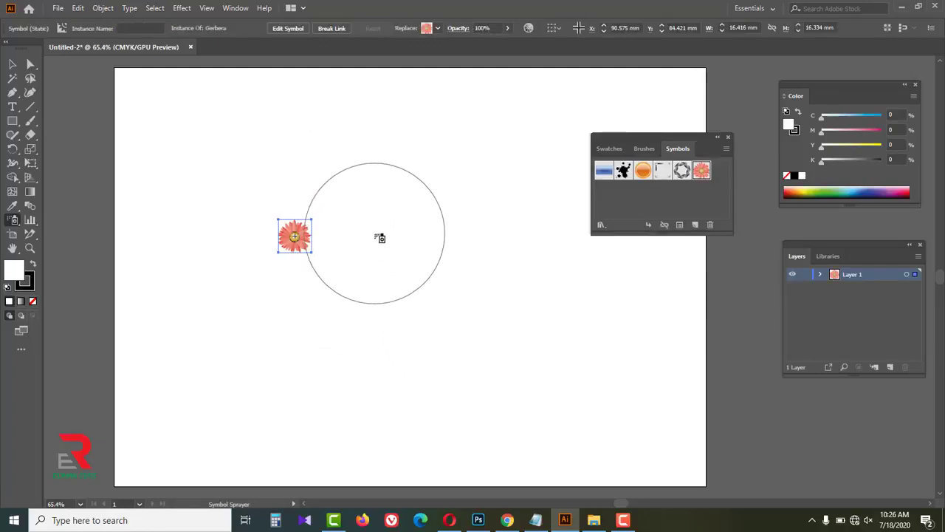
mouse_move(383, 233)
mouse_down()
mouse_move(375, 207)
mouse_move(331, 175)
mouse_move(226, 194)
mouse_move(214, 222)
mouse_up()
mouse_move(217, 316)
mouse_down()
mouse_move(287, 356)
mouse_move(376, 354)
mouse_move(371, 312)
mouse_move(320, 307)
mouse_move(243, 278)
mouse_move(258, 201)
mouse_move(313, 192)
mouse_up()
drag(339, 266, 358, 273)
drag(515, 316, 523, 296)
click(488, 177)
click(456, 289)
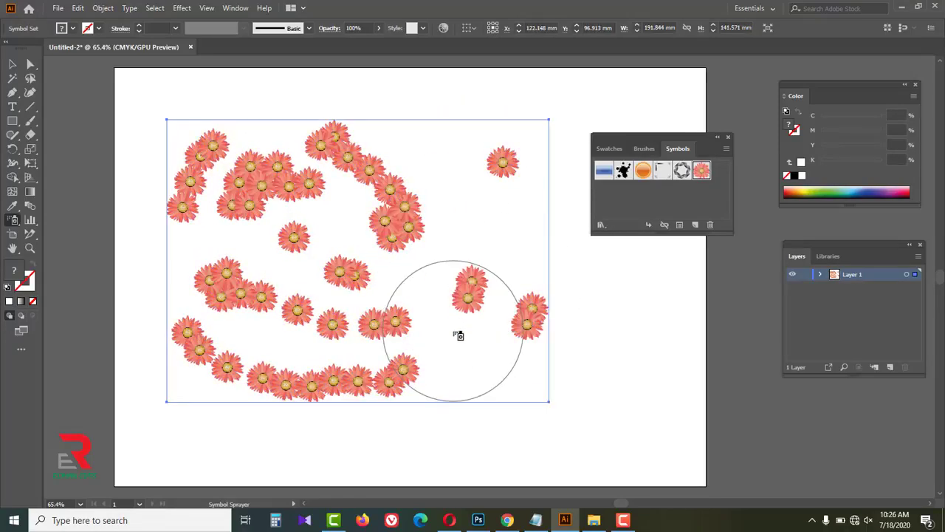
Move the lone flower near the upper right of the symbol set downward with the Symbol Shifter tool
click(12, 221)
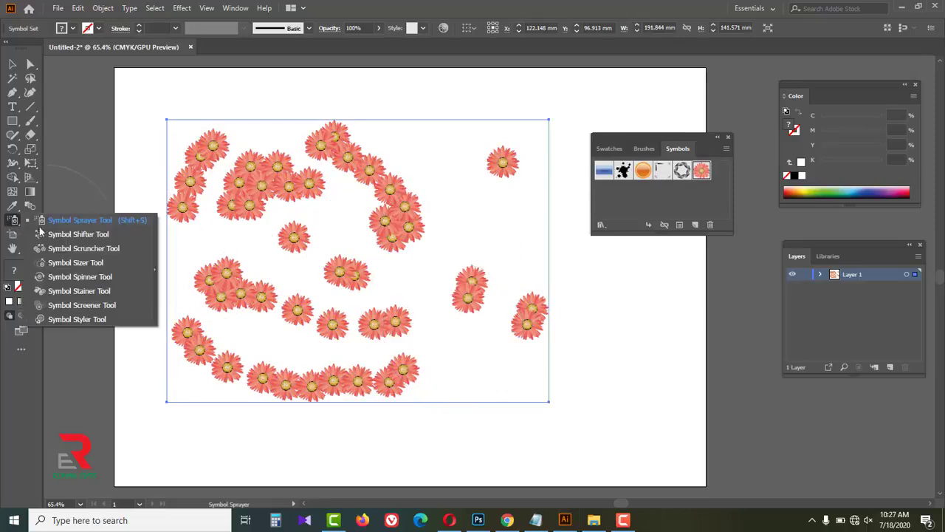
click(93, 237)
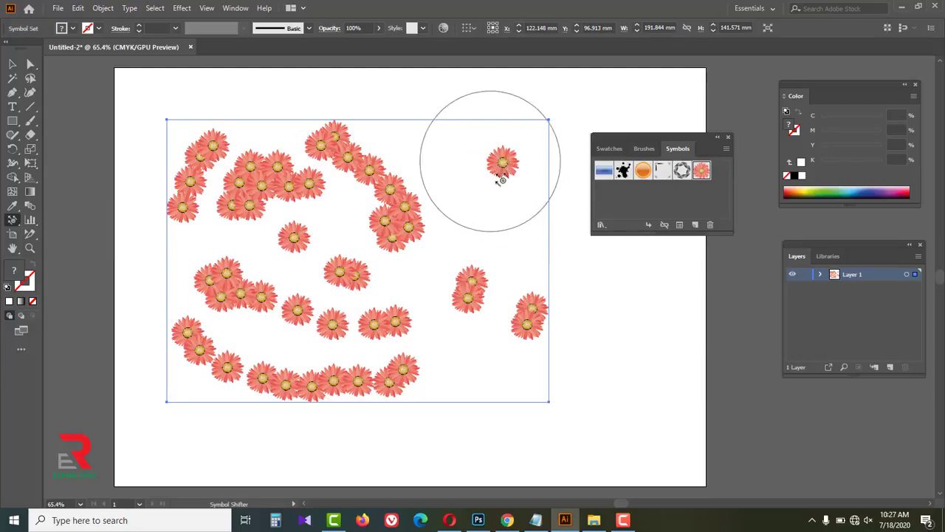
mouse_move(502, 163)
mouse_down()
mouse_move(501, 194)
mouse_move(458, 152)
mouse_move(510, 219)
mouse_up()
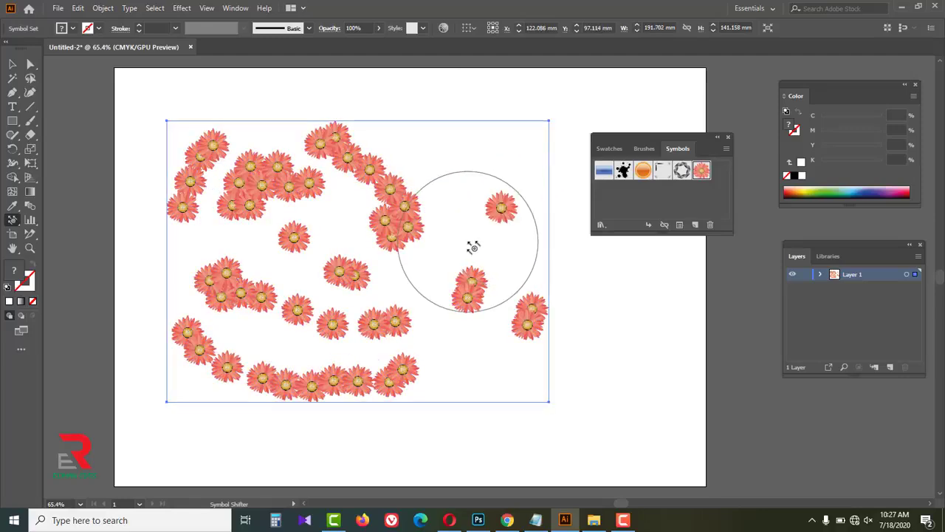
Pull flowers closer together with the Symbol Scruncher tool, at the right end of the upper arc and in the upper-left cluster
click(11, 220)
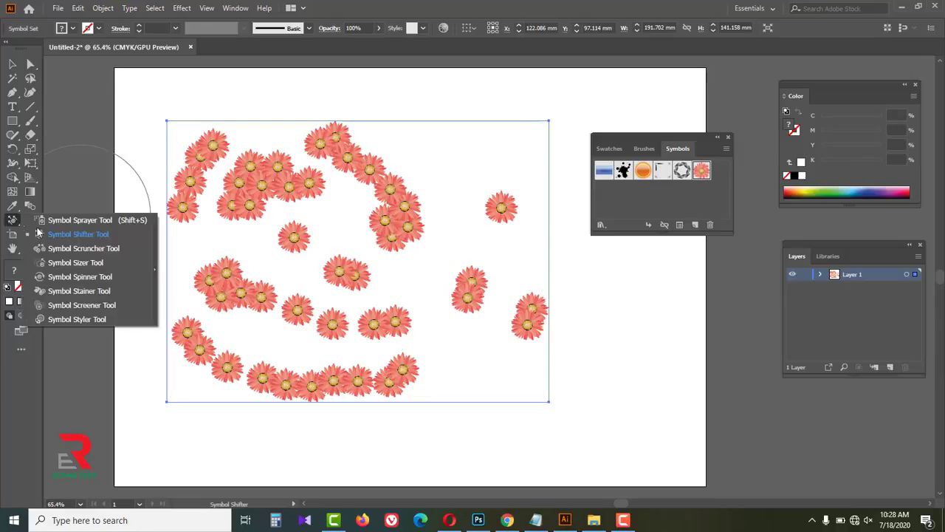
click(93, 251)
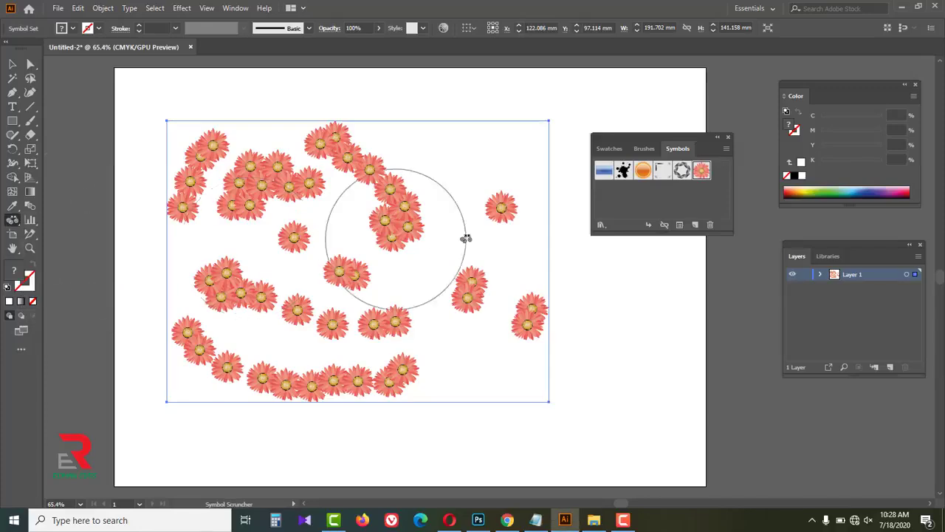
drag(399, 218, 403, 217)
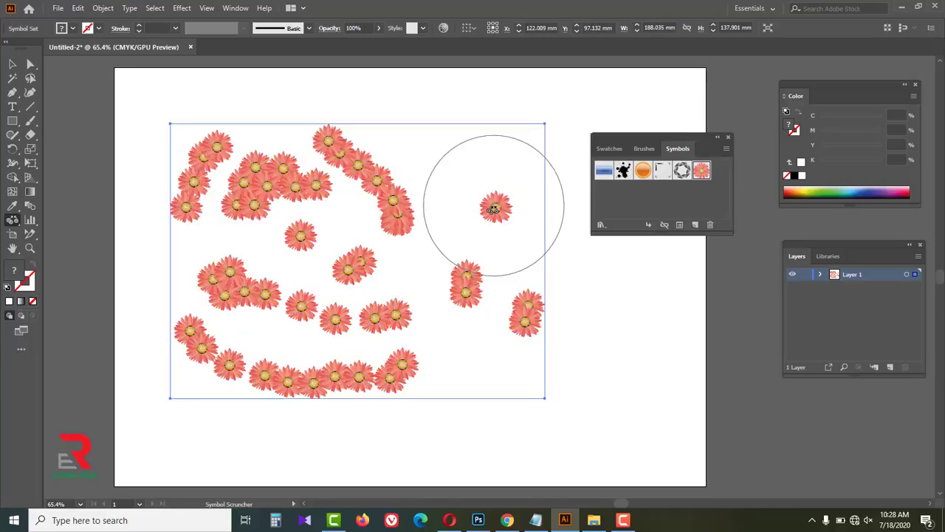
drag(280, 173, 265, 185)
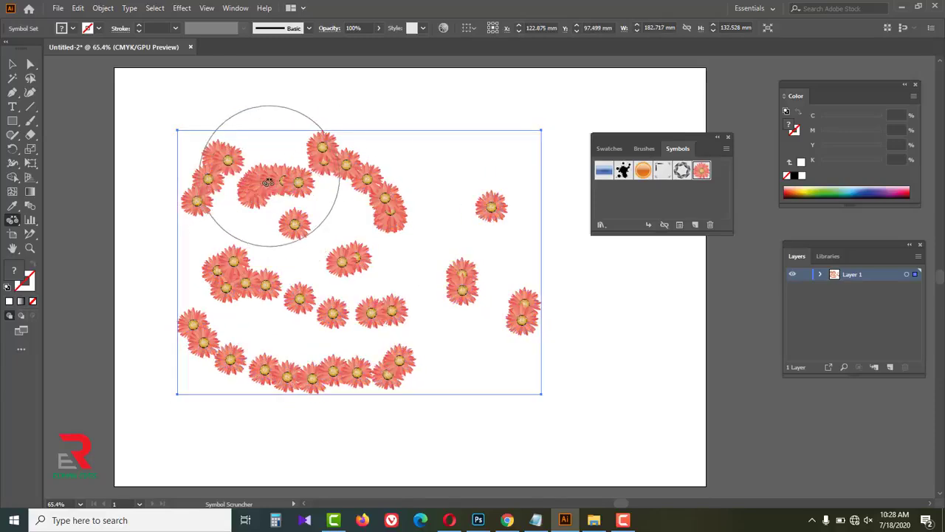
Enlarge the lone right flower, the lower-right pair and the middle-left cluster with the Symbol Sizer tool
click(12, 223)
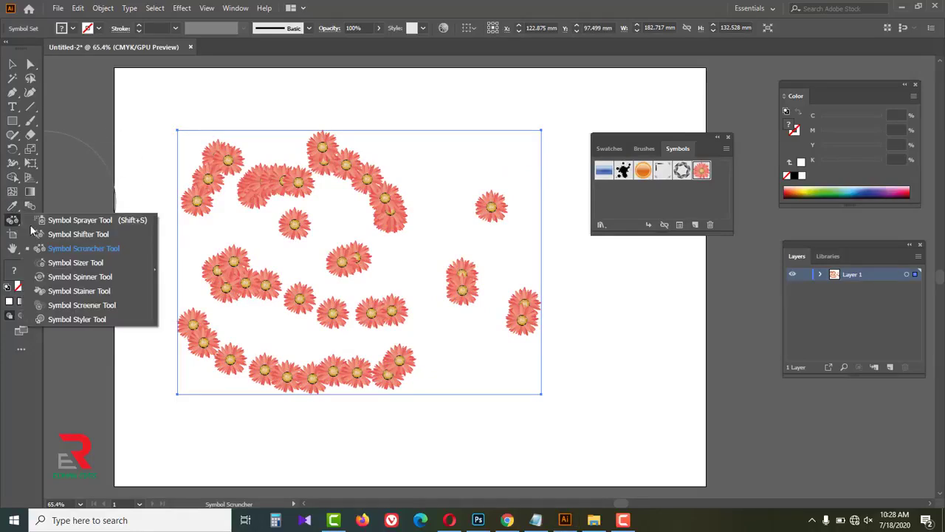
click(95, 268)
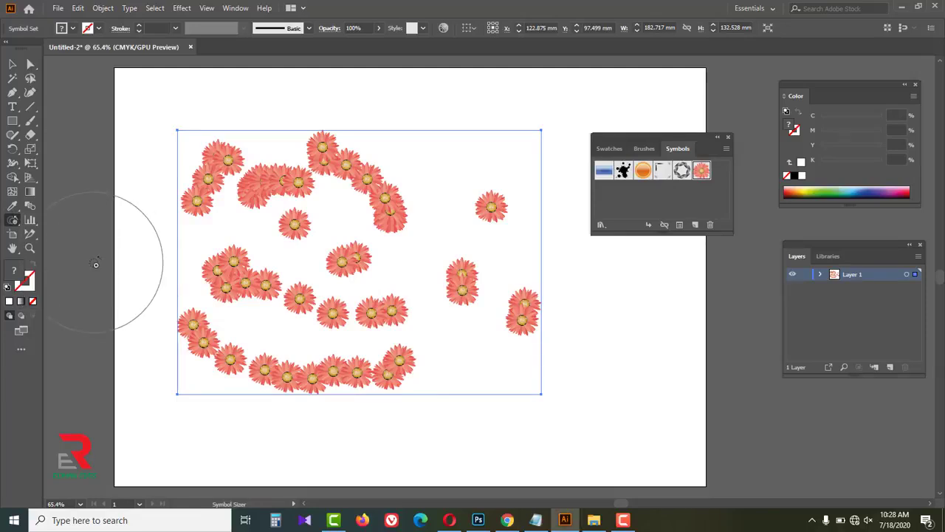
drag(490, 206, 489, 210)
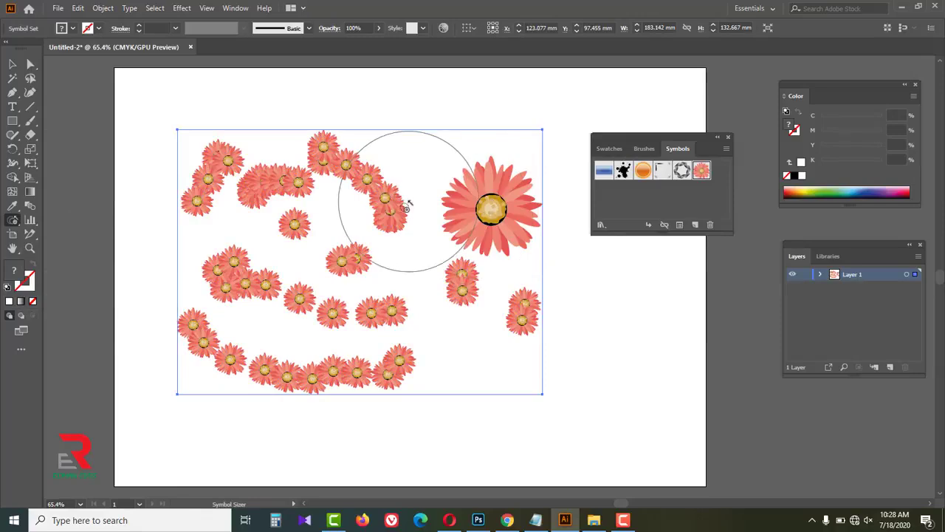
drag(521, 324, 521, 327)
drag(229, 287, 228, 285)
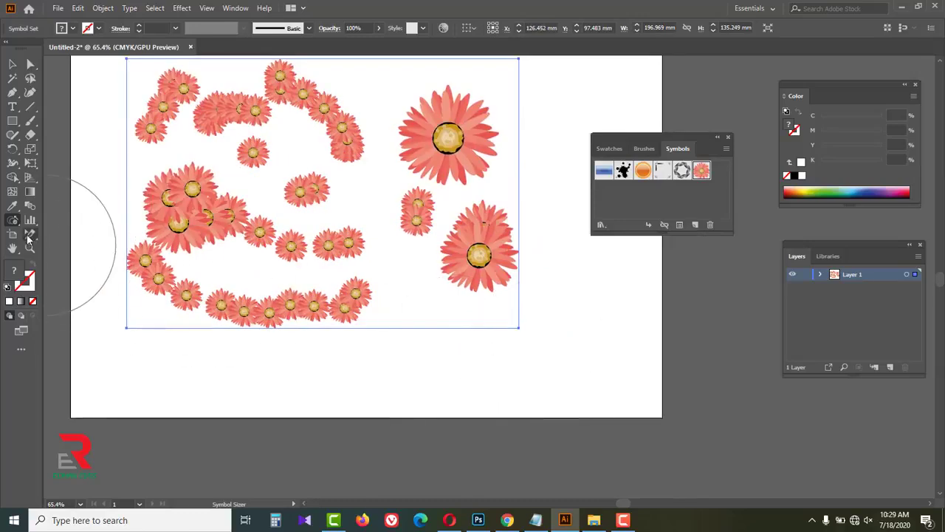
Choose the Symbol Spinner tool and place a Vector Grime splatter about 57 × 63 mm near the artboard's lower-right corner
drag(13, 220, 13, 220)
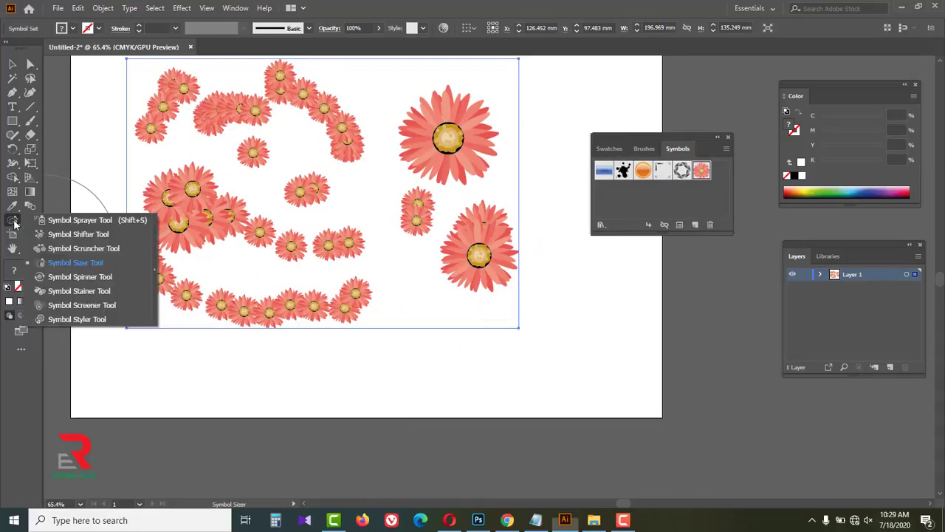
click(79, 278)
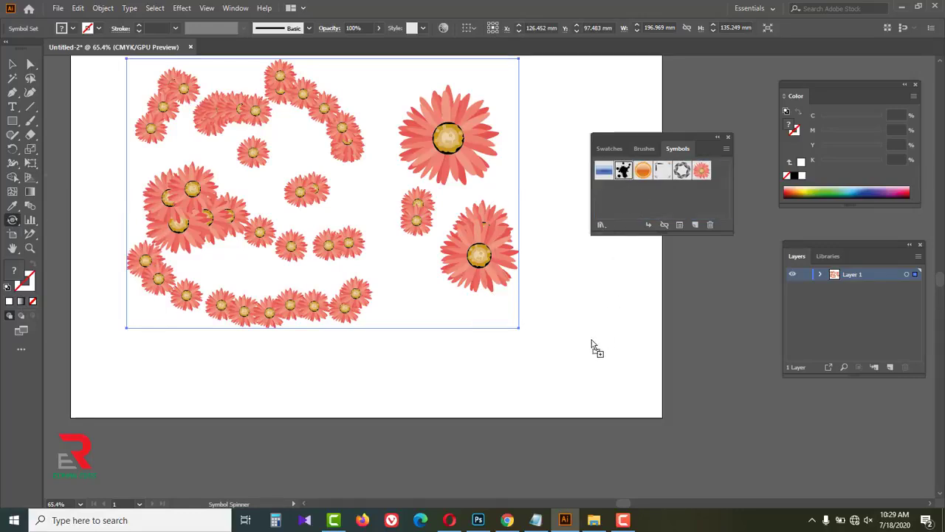
drag(585, 350, 584, 347)
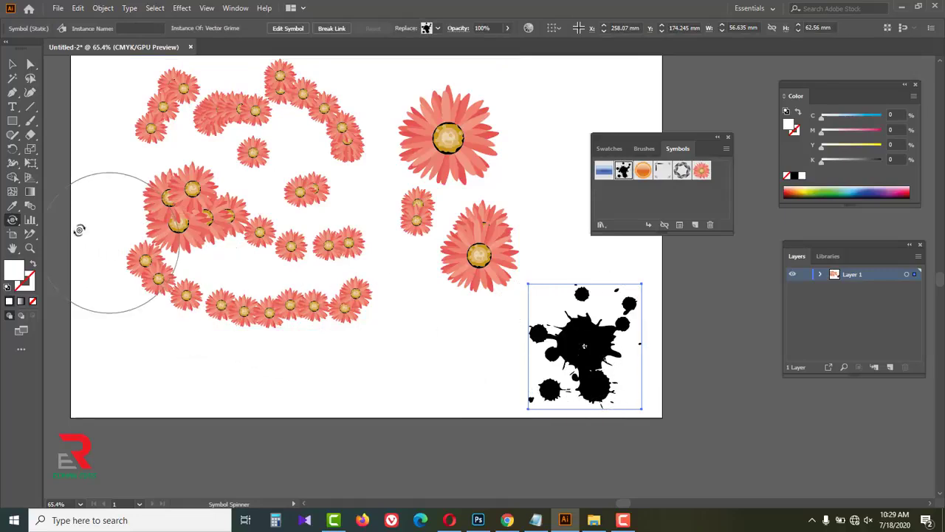
Rotate the black splatter symbol with the Symbol Spinner tool
click(13, 220)
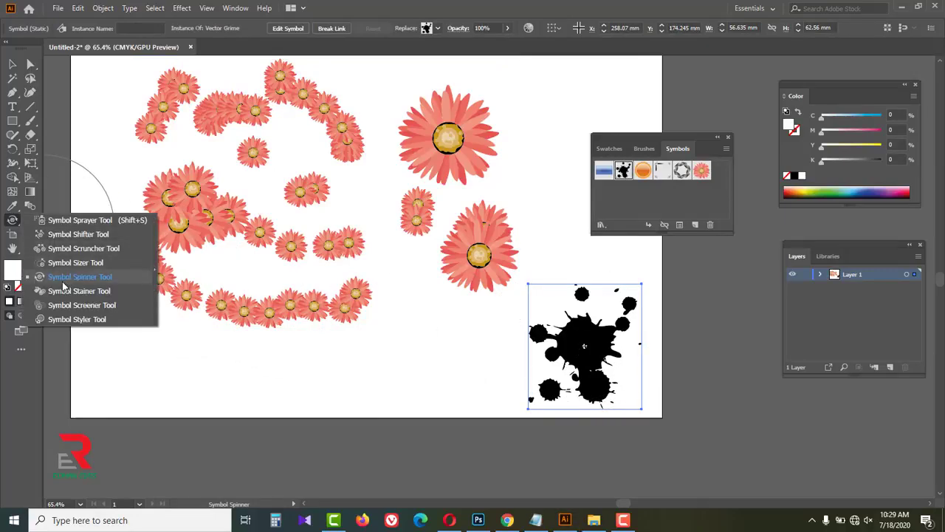
click(84, 281)
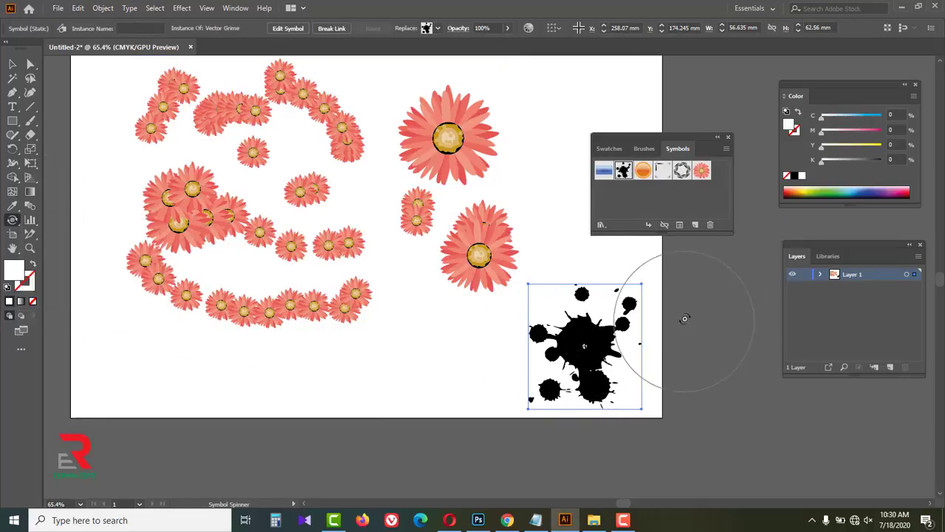
mouse_move(603, 335)
mouse_down()
mouse_move(625, 372)
mouse_move(586, 348)
mouse_move(549, 393)
mouse_move(579, 383)
mouse_move(574, 317)
mouse_move(618, 327)
mouse_move(619, 304)
mouse_move(566, 354)
mouse_move(573, 337)
mouse_move(601, 359)
mouse_move(608, 314)
mouse_move(591, 321)
mouse_up()
Select the flower symbol set and stain its enlarged flowers and scrunched upper-left cluster toward white with the Symbol Stainer tool
click(12, 64)
click(188, 219)
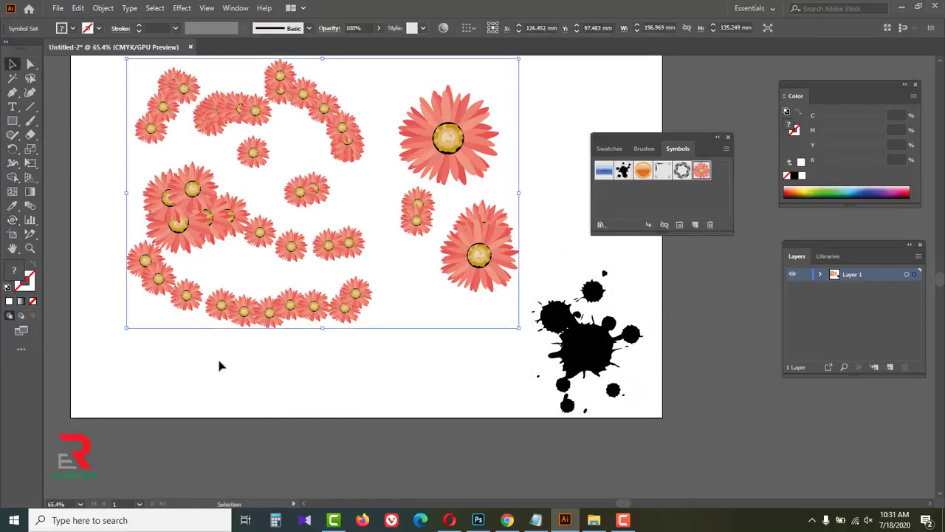
click(15, 222)
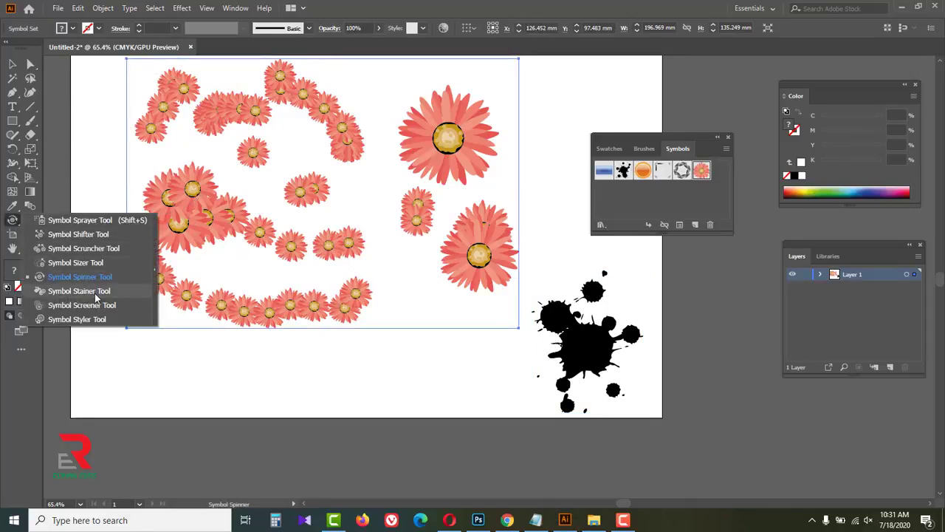
click(94, 290)
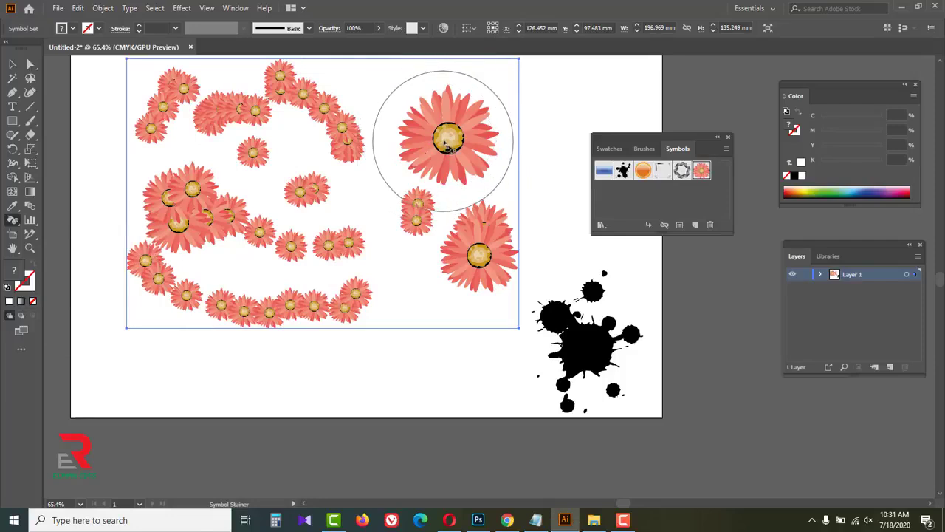
click(447, 144)
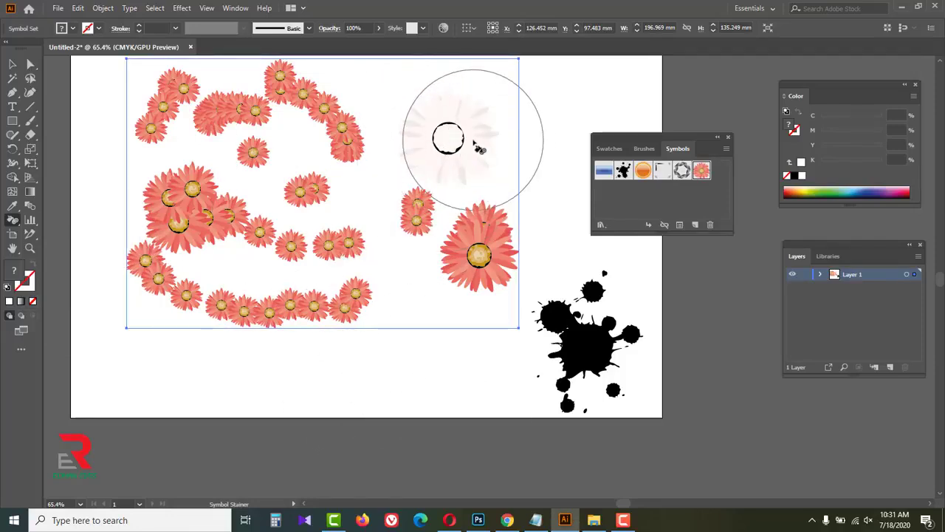
click(476, 255)
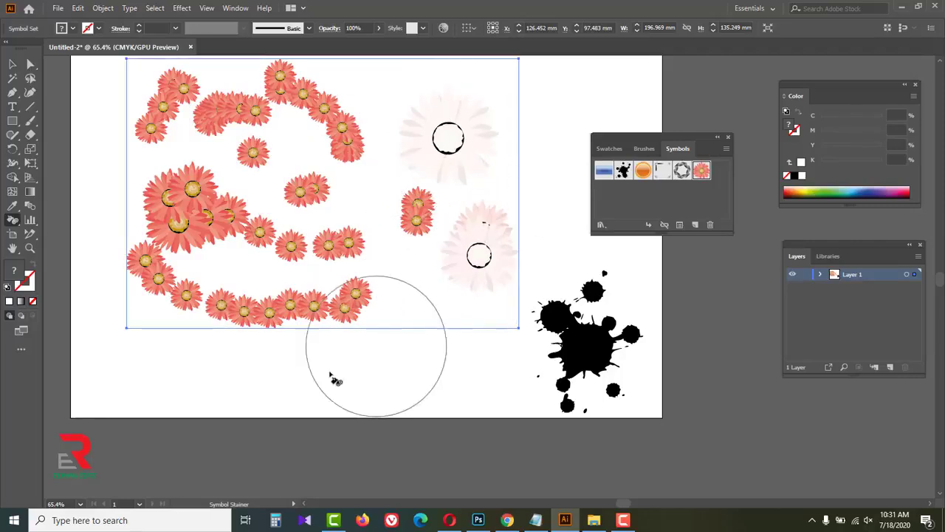
click(190, 194)
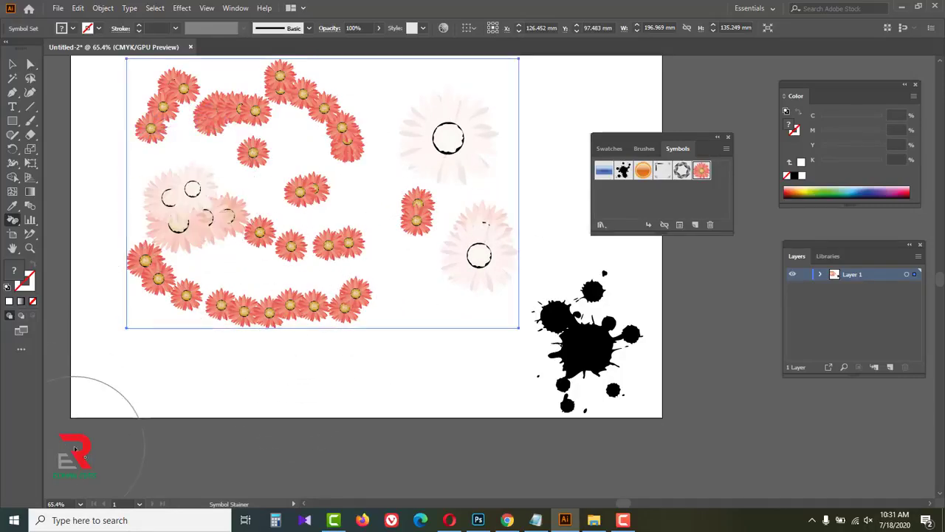
click(246, 103)
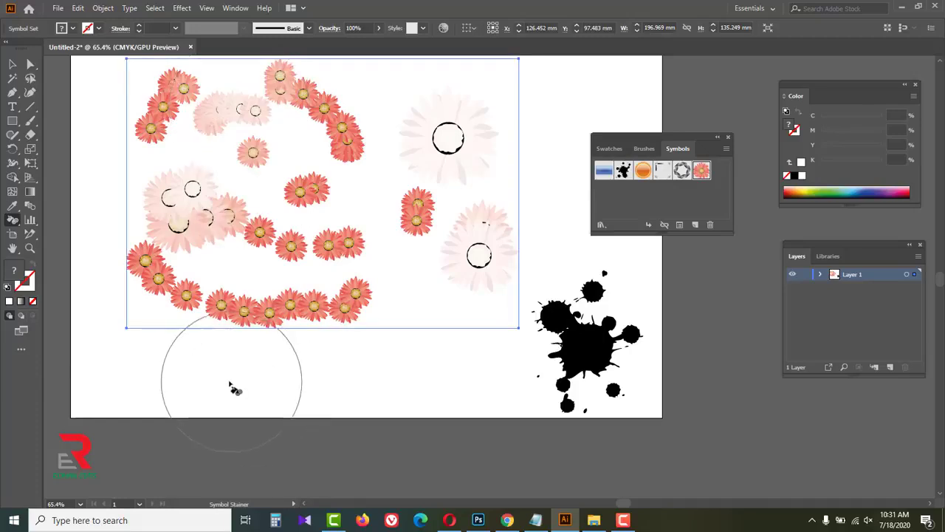
Fade the flowers along the bottom row and at the lower end of the upper arc with the Symbol Screener tool
click(18, 225)
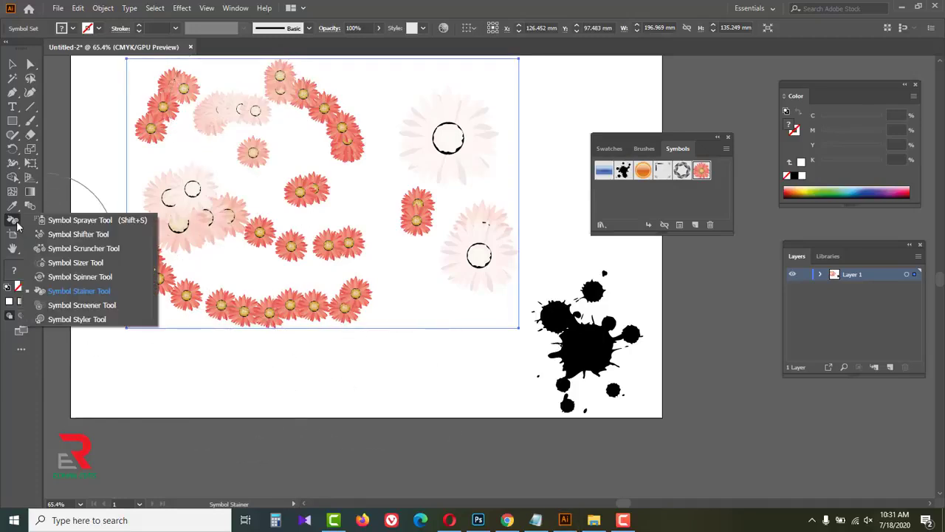
click(77, 309)
mouse_move(313, 312)
mouse_down()
mouse_move(349, 319)
mouse_move(205, 312)
mouse_move(247, 309)
mouse_move(226, 304)
mouse_move(225, 314)
mouse_move(207, 297)
mouse_up()
click(152, 277)
click(348, 161)
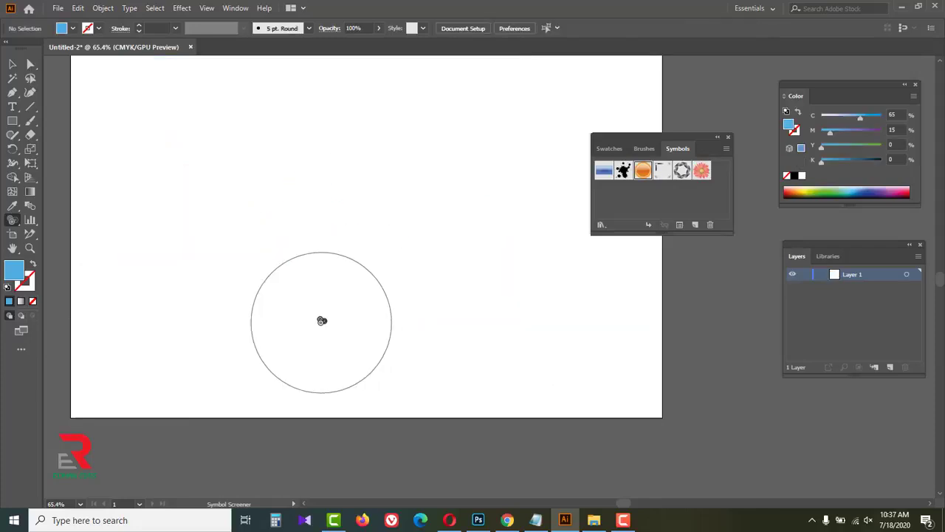
Choose the Symbol Styler tool, place one Illuminated Orange symbol on the empty artboard, and switch to the Selection tool
click(13, 220)
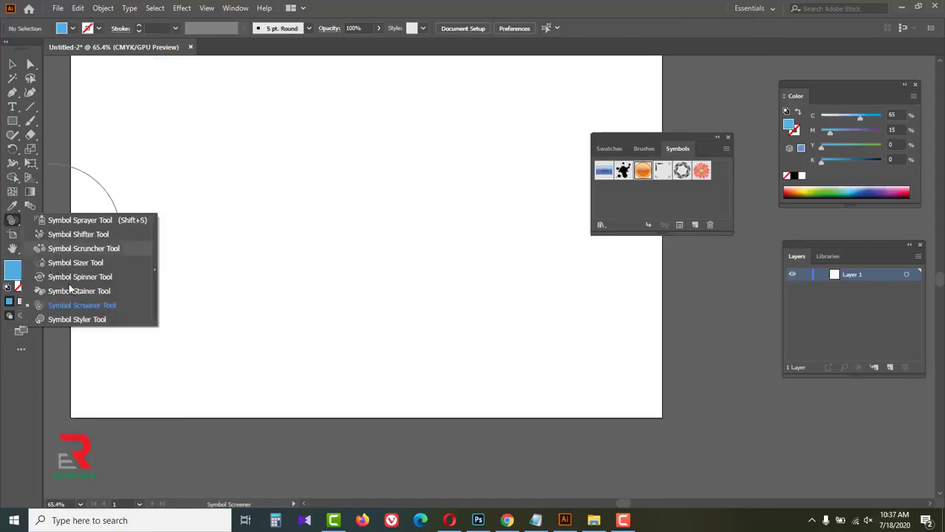
click(77, 319)
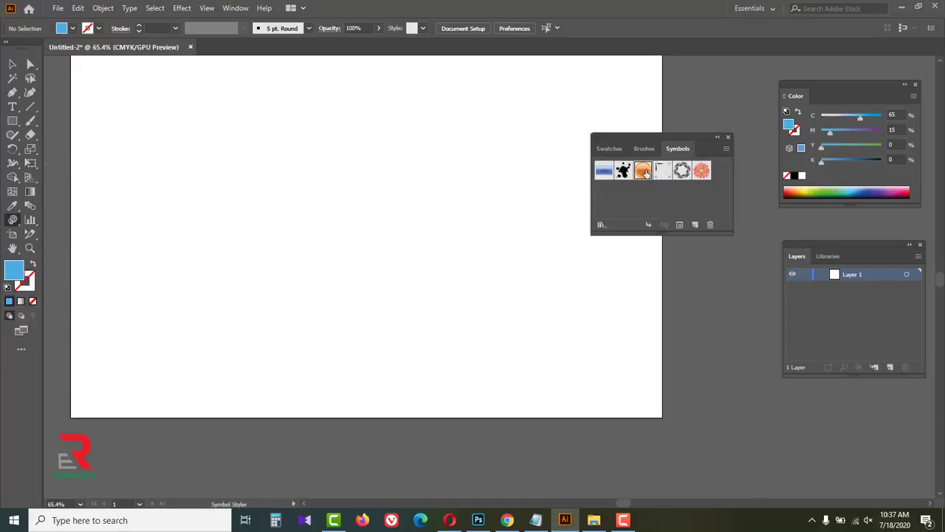
drag(275, 231, 262, 208)
click(13, 64)
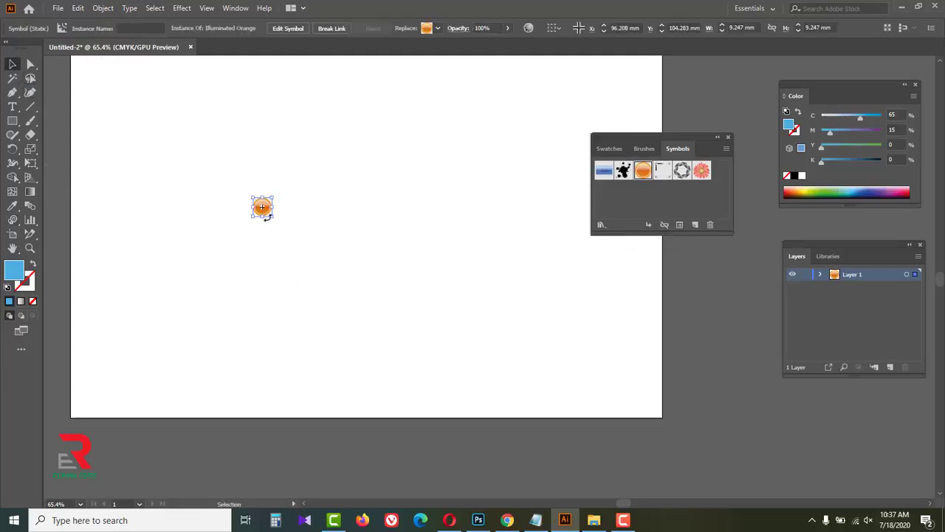
Enlarge the orange button symbol to about 67.8 mm wide and high, and show the Graphic Styles panel
drag(270, 216, 387, 333)
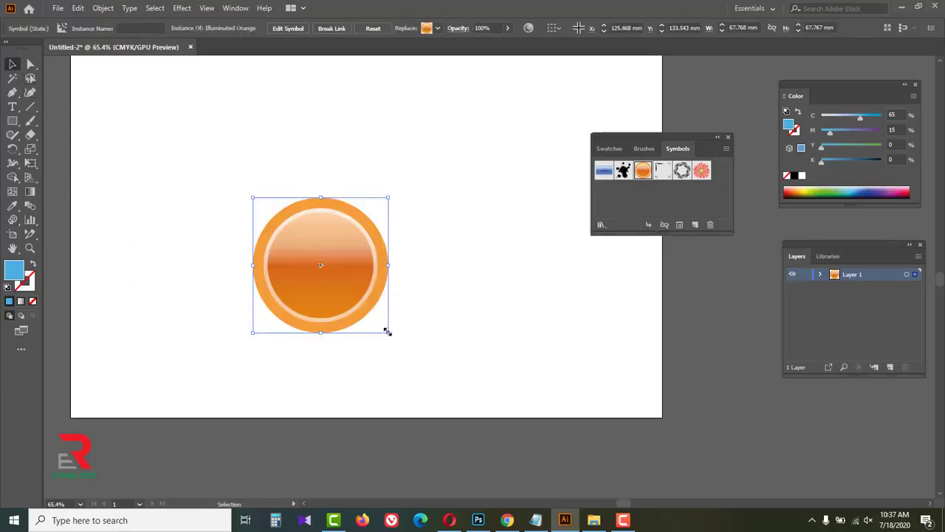
click(238, 8)
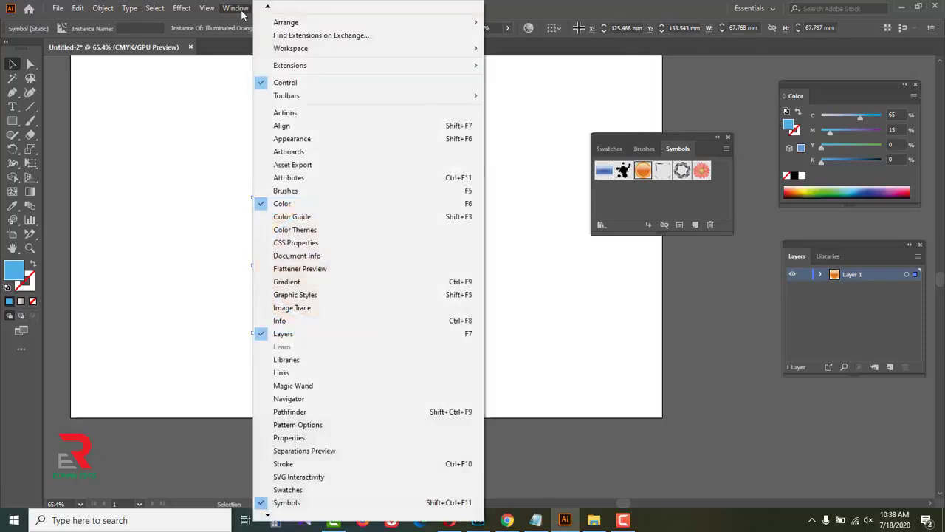
click(298, 295)
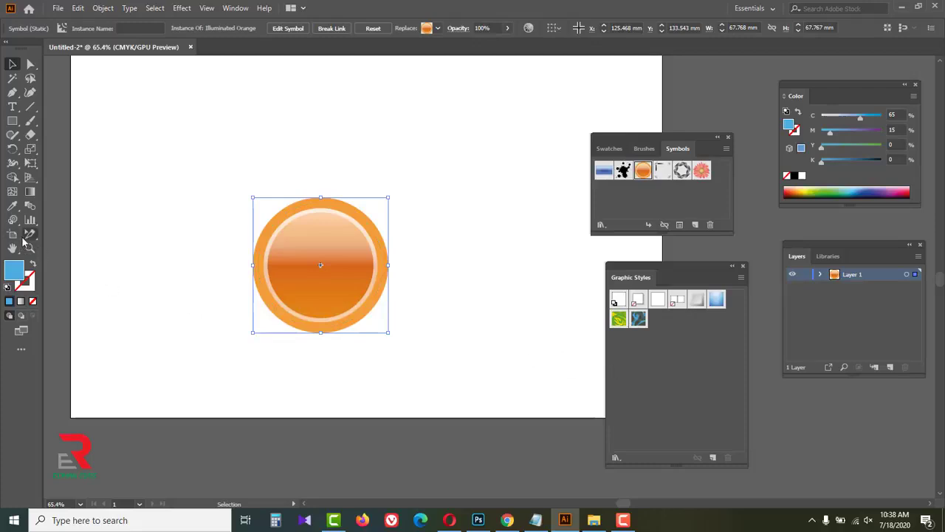
Apply the dark blue swirl, green foliage and finally glossy blue graphic styles to the orange symbol with the Symbol Styler tool
drag(12, 220, 88, 325)
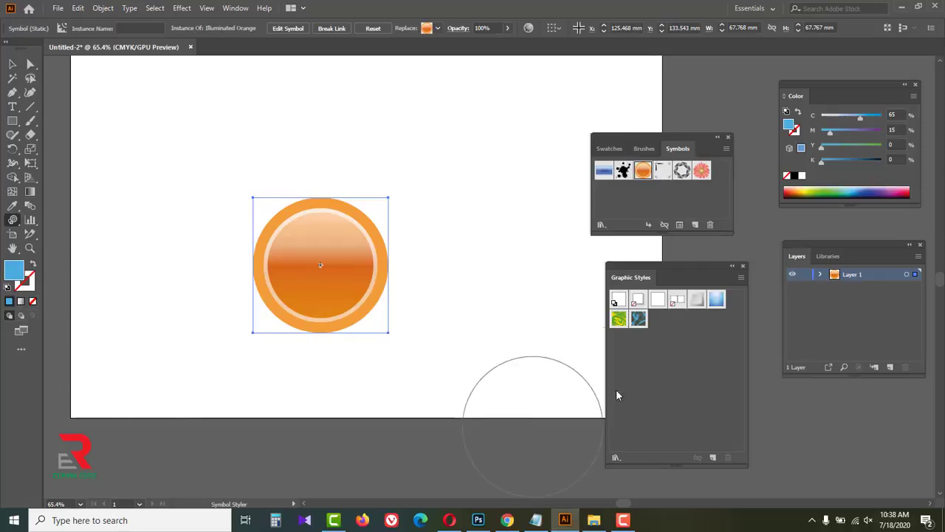
click(638, 319)
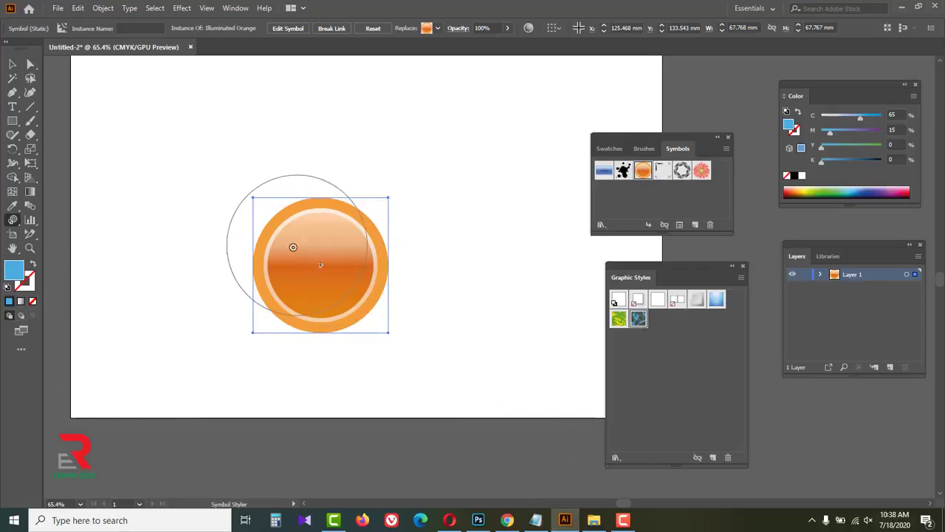
click(306, 263)
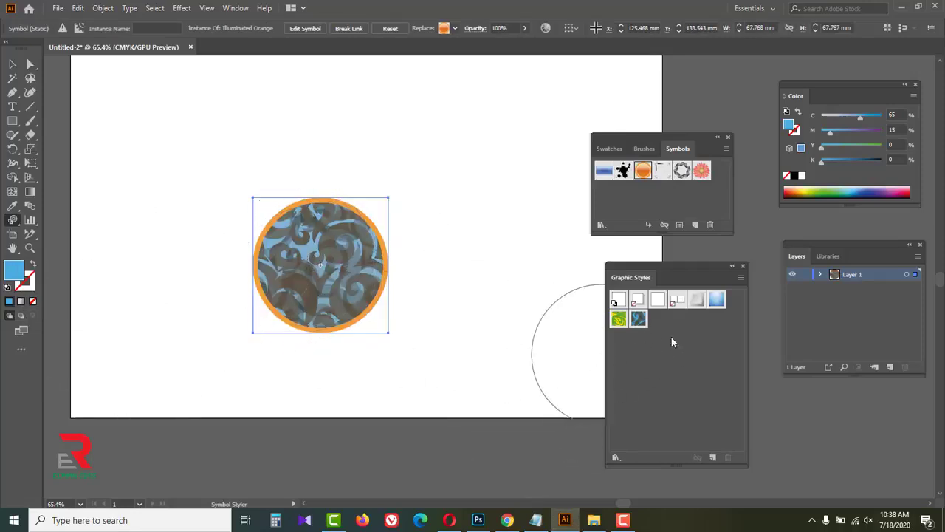
click(619, 318)
click(291, 247)
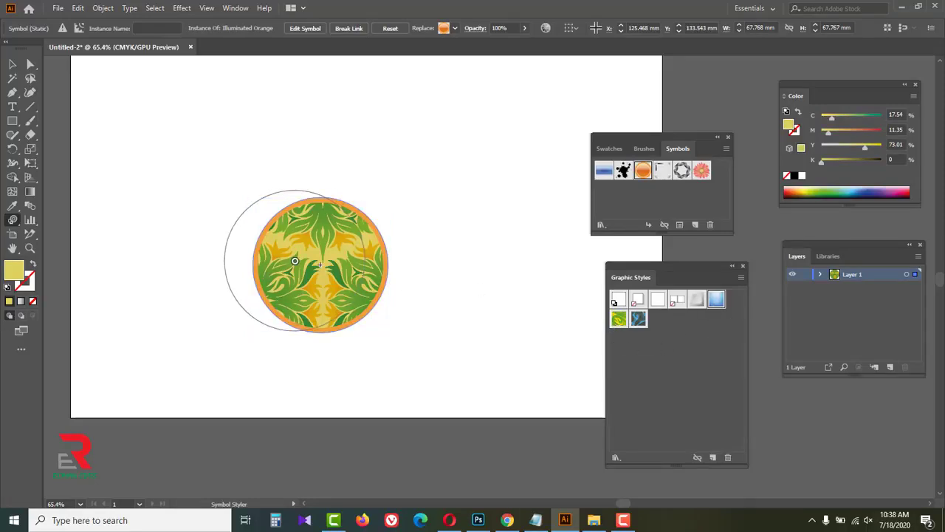
mouse_move(295, 249)
mouse_down()
mouse_move(418, 308)
mouse_move(300, 248)
mouse_move(305, 221)
mouse_move(317, 301)
mouse_up()
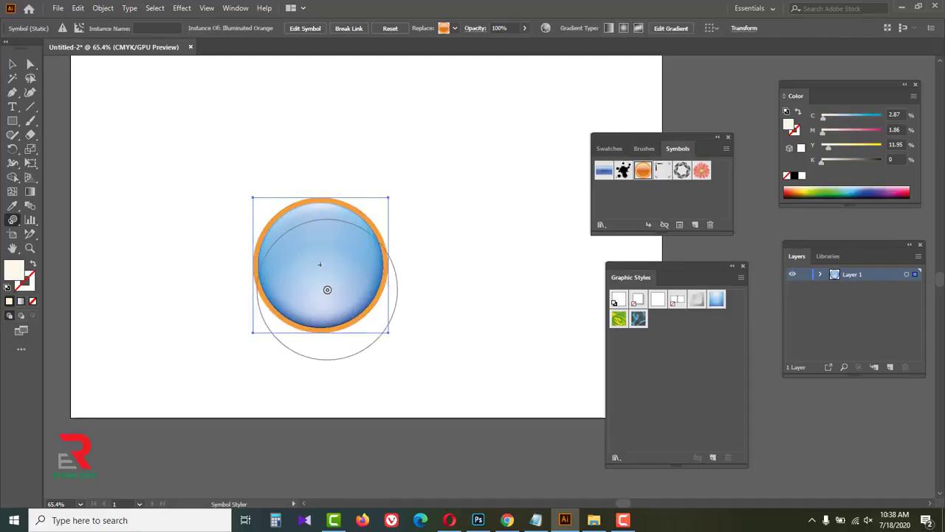
Move the glossy blue symbol up and to the right on the artboard, freeing the lower-left area
key(v)
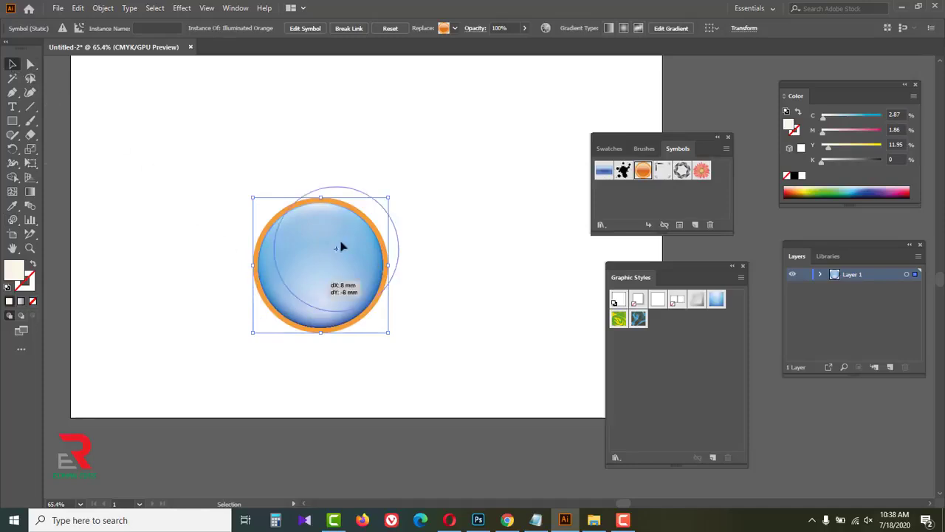
drag(310, 277, 464, 123)
key(shift+s)
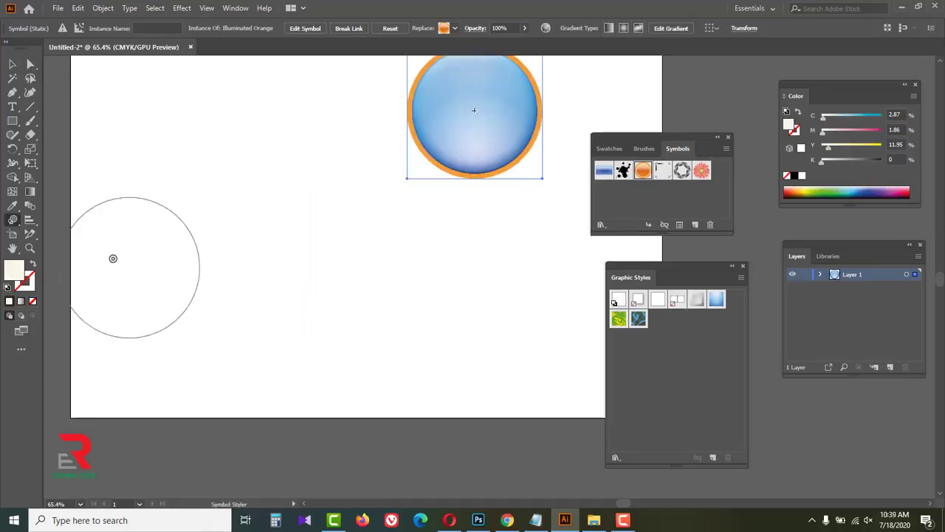
Draw a column graph in the empty lower-left area of the artboard with the Column Graph tool
click(30, 219)
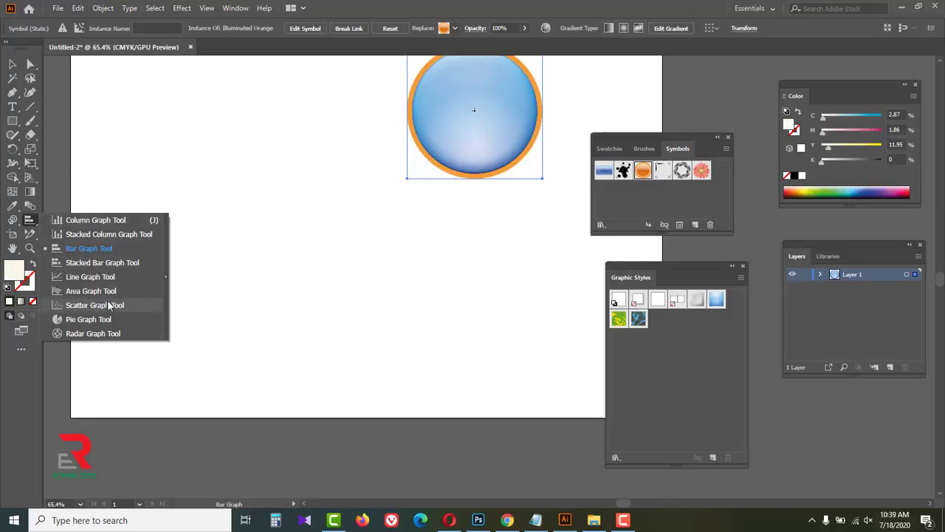
click(76, 221)
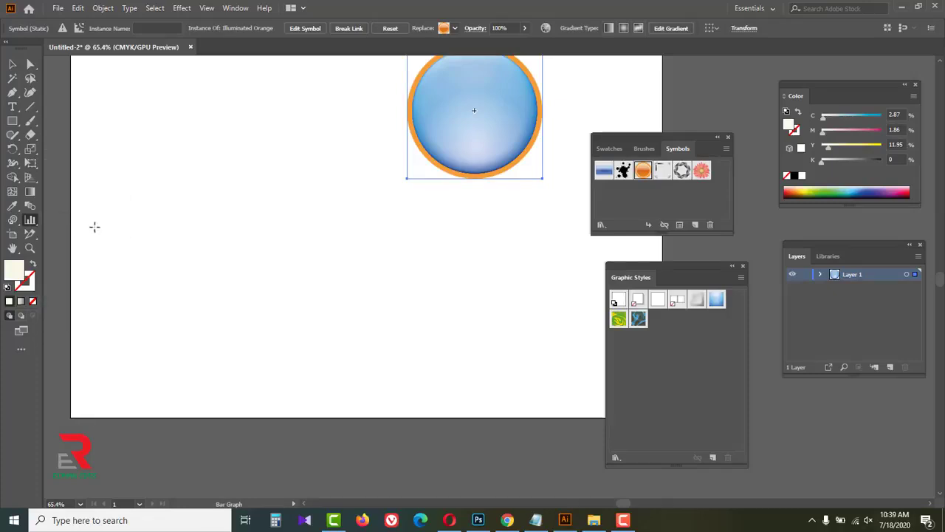
drag(118, 187, 358, 368)
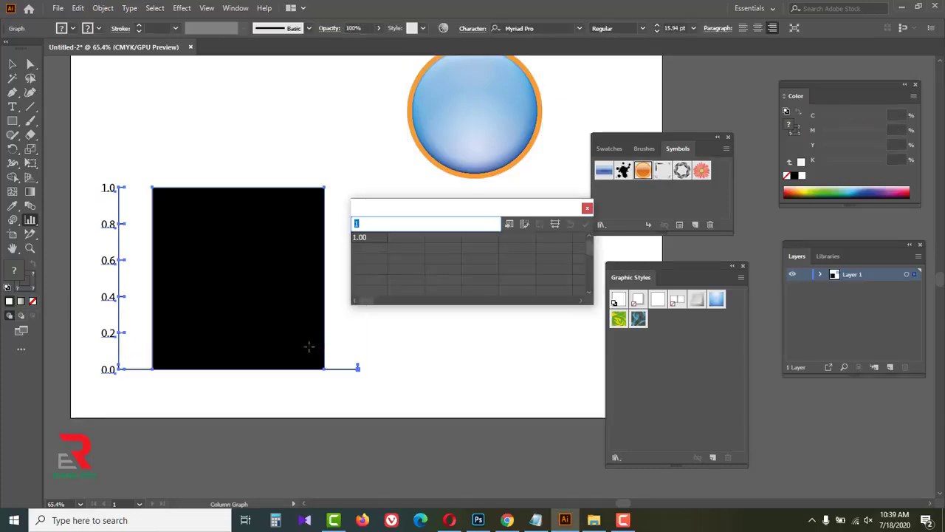
Replace the default graph data with a first row labelled bangladesh with the value 80
mouse_move(433, 209)
mouse_down()
mouse_move(403, 209)
mouse_move(417, 216)
mouse_up()
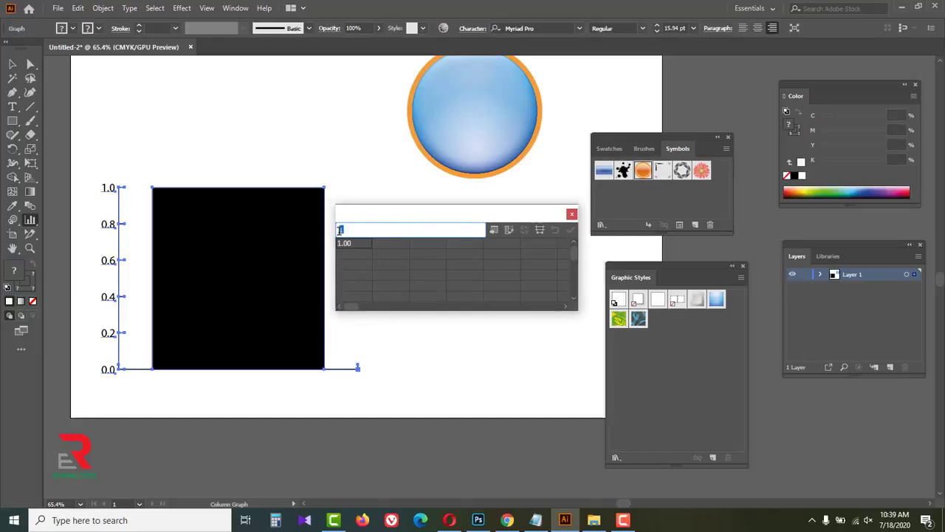
key(BackSpace)
click(357, 246)
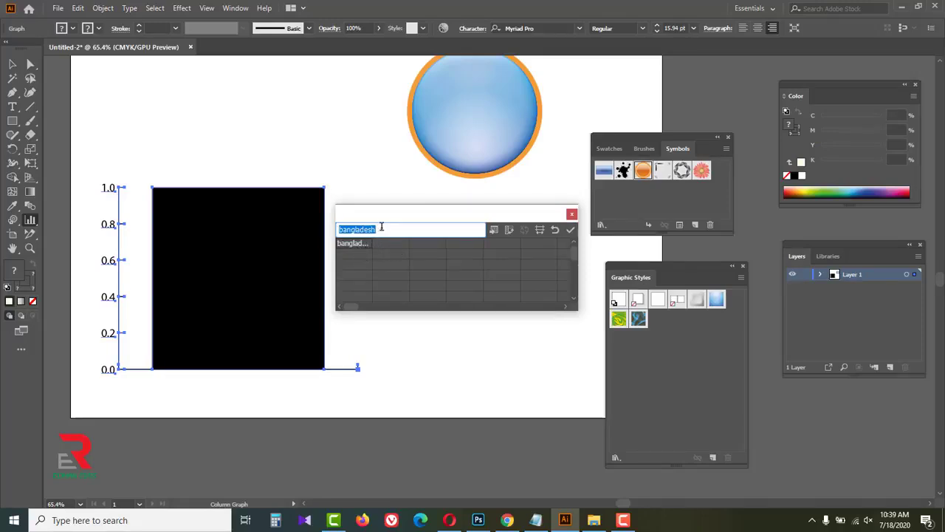
key(Tab)
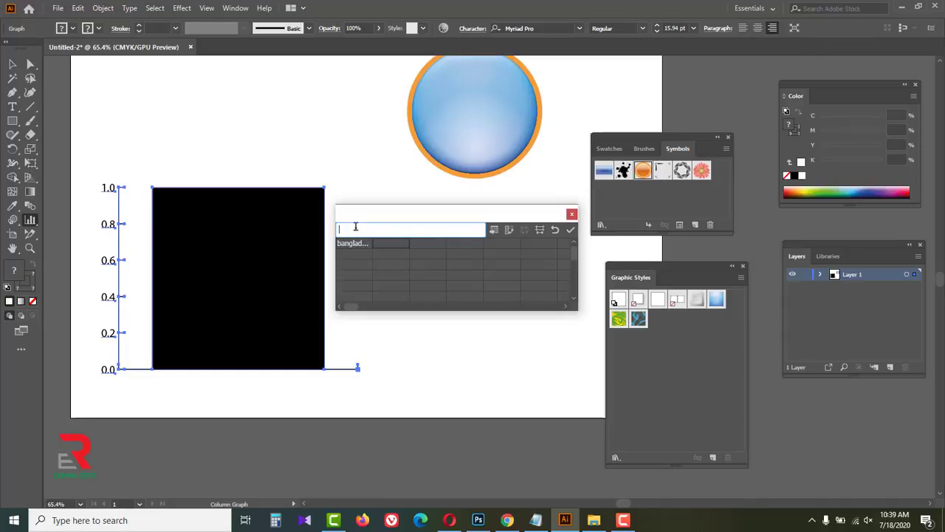
text(80)
Add the graph data rows usa with 90 and canada with 100, apply the data and close the data window
click(349, 252)
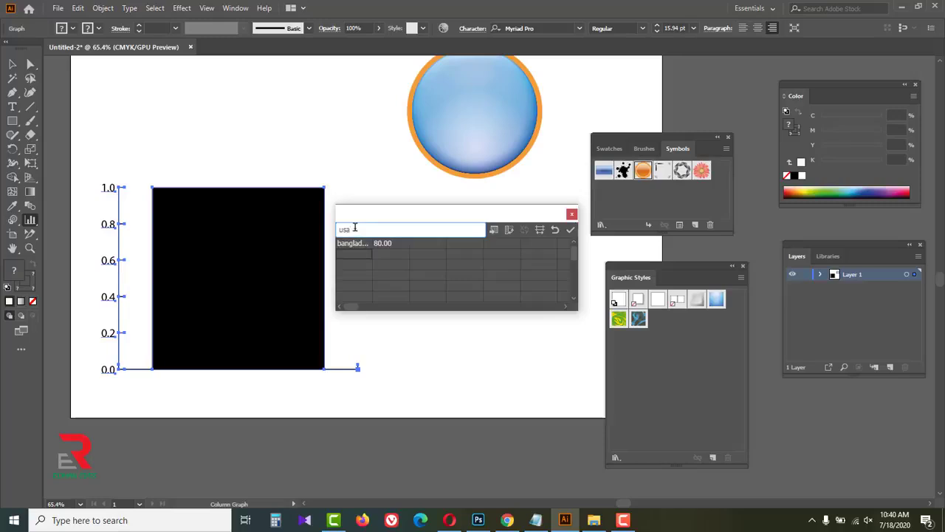
click(387, 254)
click(353, 267)
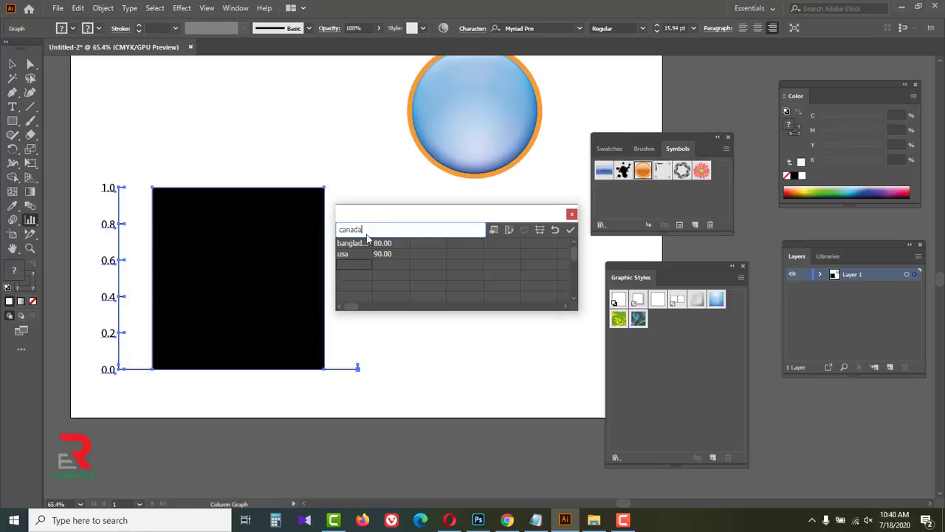
click(387, 265)
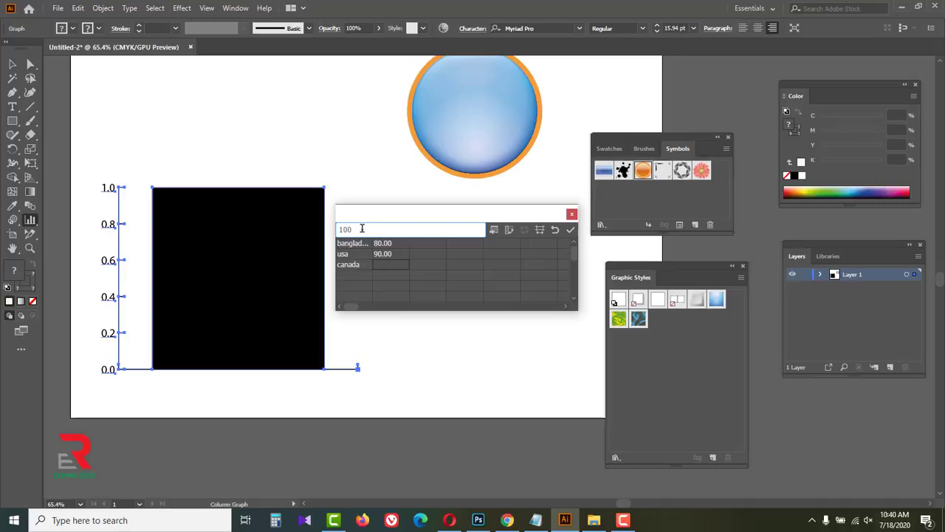
click(384, 264)
click(570, 231)
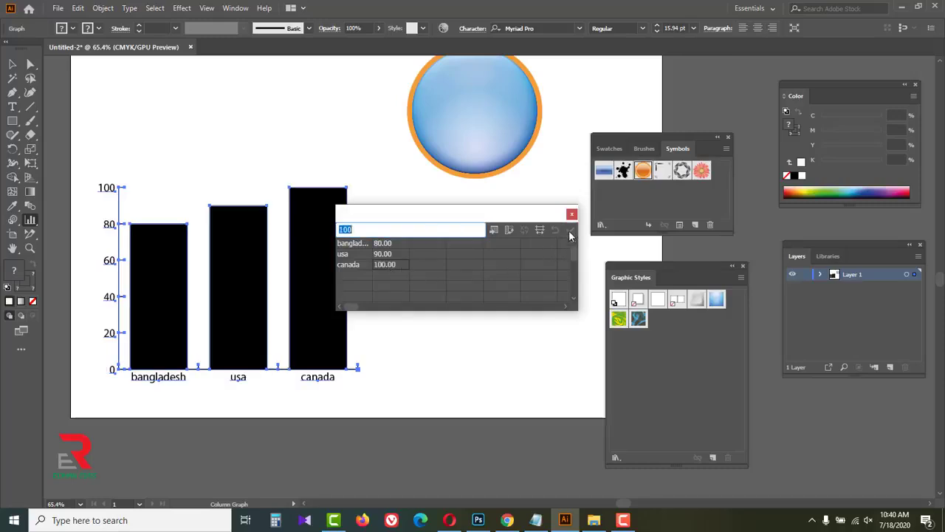
click(572, 214)
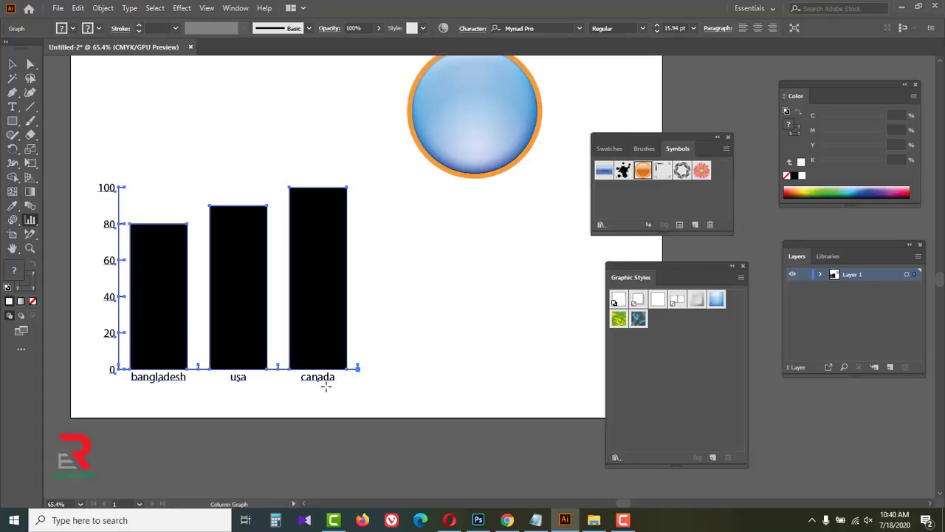
click(29, 221)
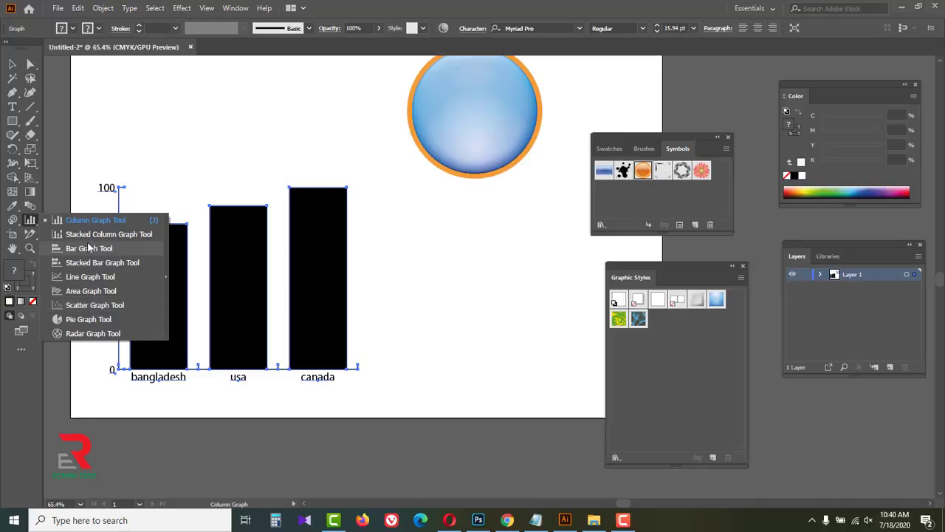
click(85, 309)
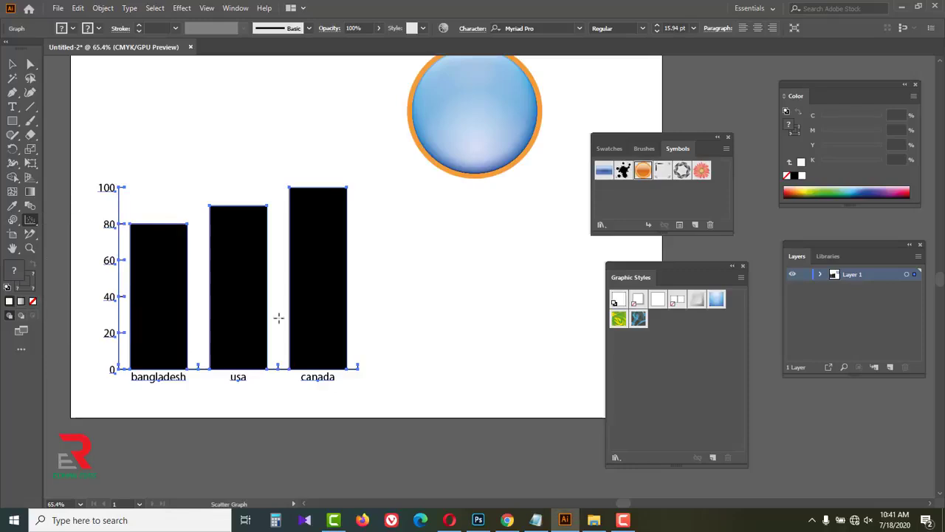
click(13, 64)
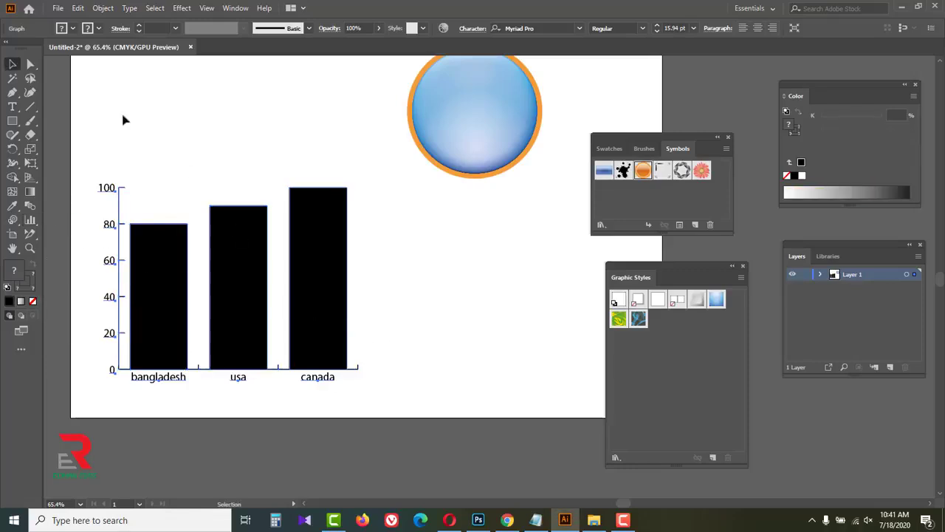
Select only the canada column with the Direct Selection tool and fill it green in CMYK (C 62.35, M 0, Y 100, K 0)
click(31, 65)
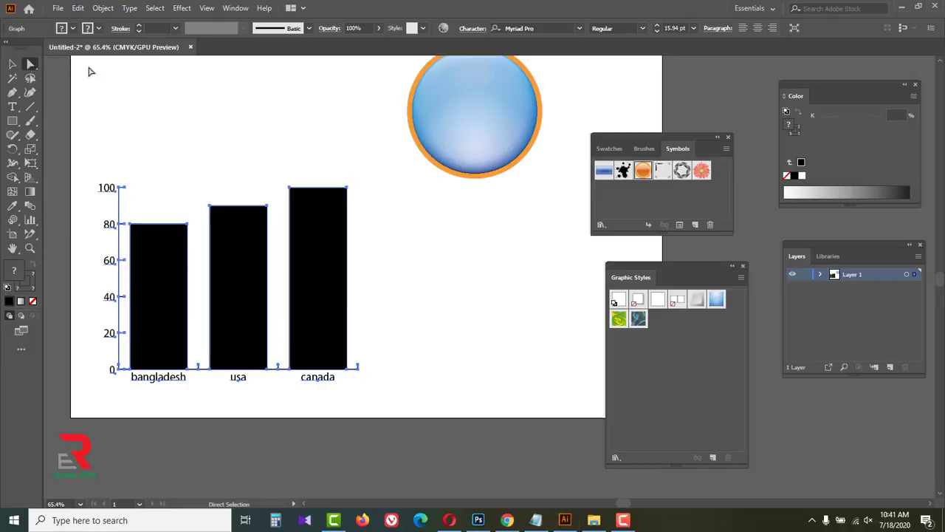
click(306, 263)
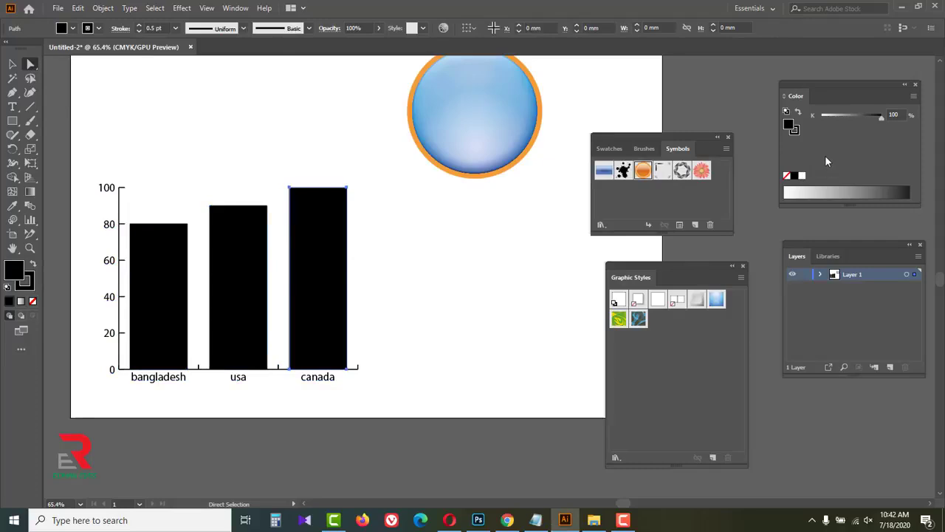
click(914, 96)
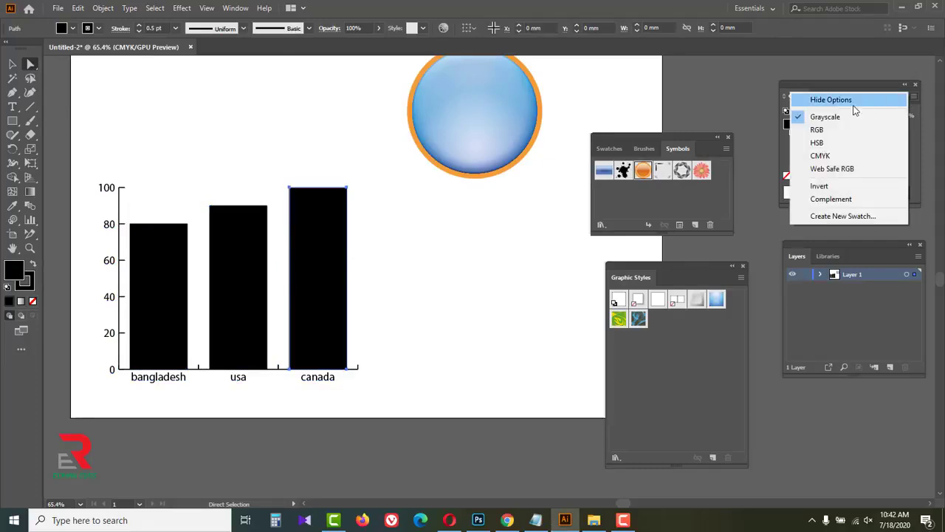
click(820, 155)
click(828, 191)
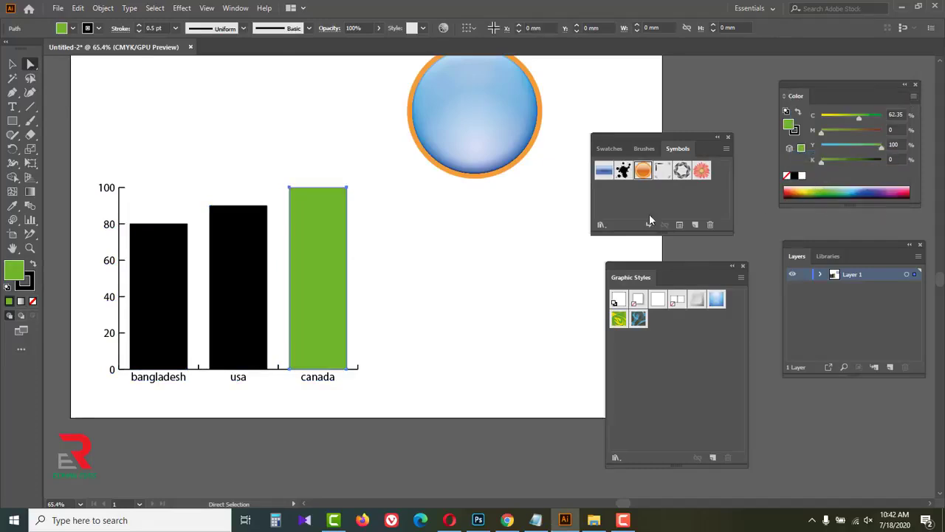
Fill the bangladesh column yellow in CMYK (C 13.73, M 12.16, Y 95.69, K 0.78)
click(164, 271)
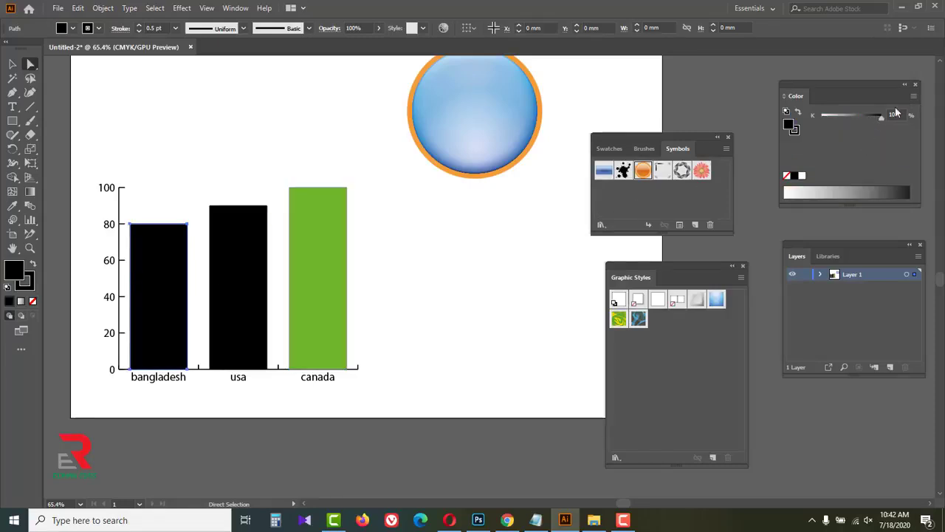
click(913, 96)
click(827, 155)
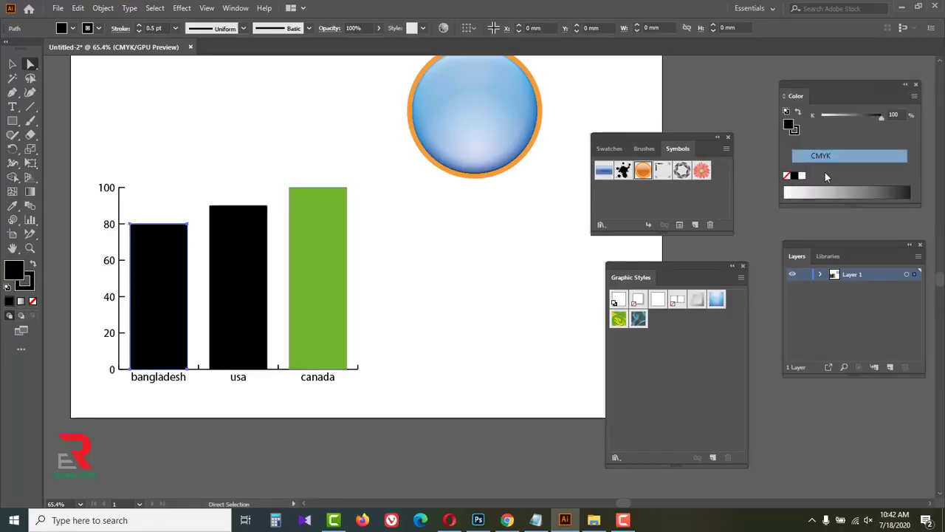
click(807, 191)
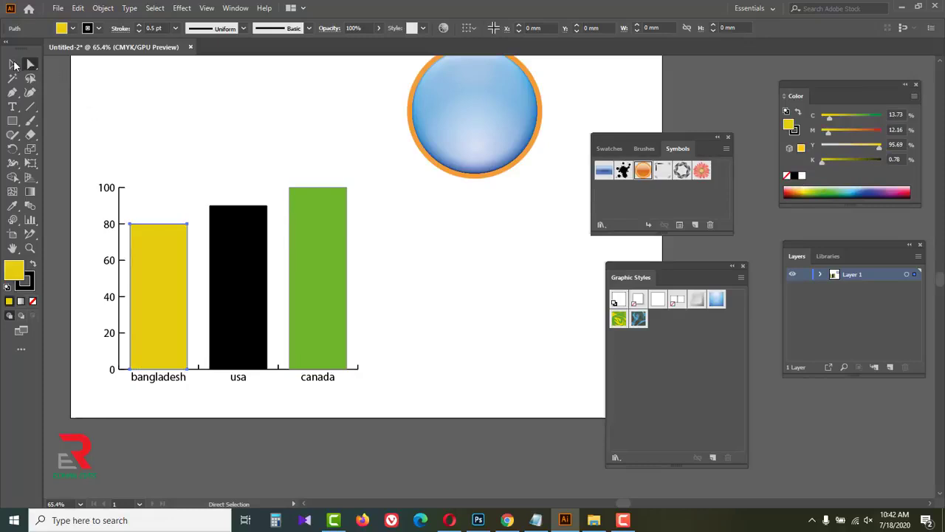
Move the whole column graph up beside the glossy blue symbol and deselect it
click(12, 65)
click(319, 343)
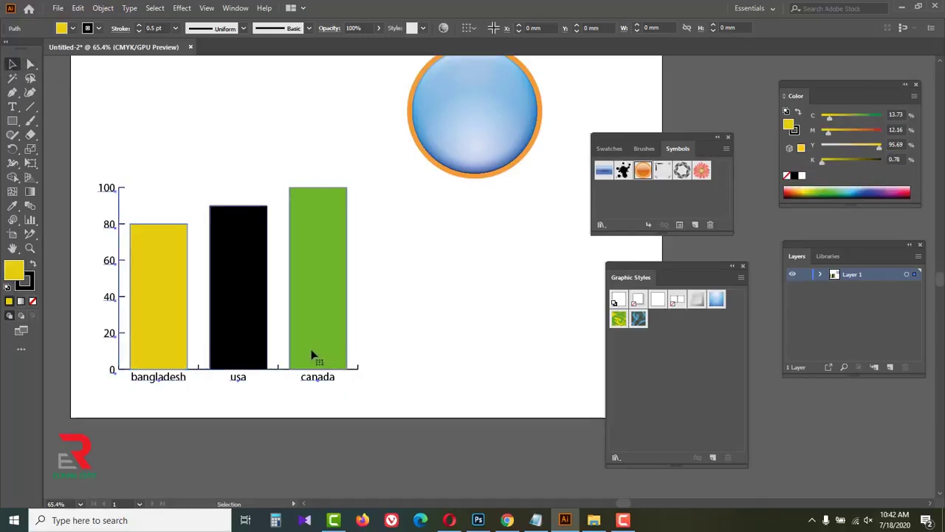
drag(313, 354, 352, 177)
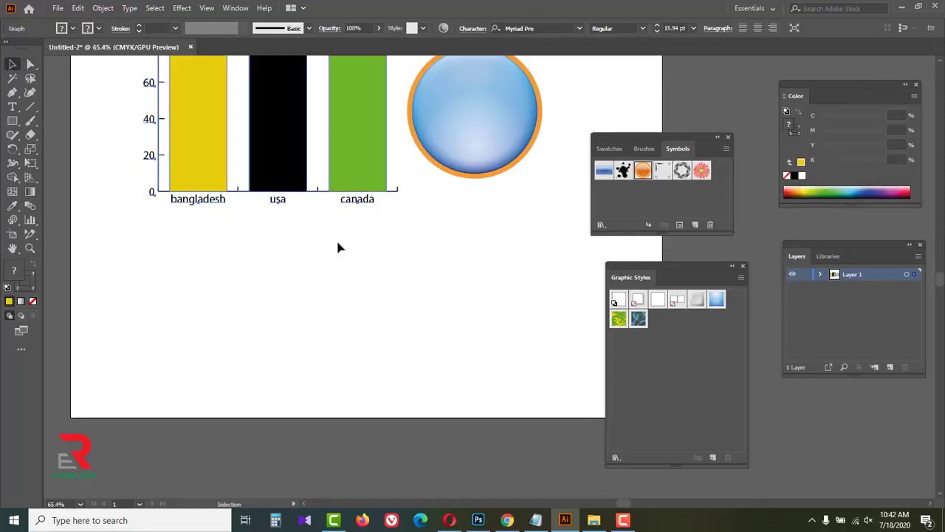
click(265, 323)
key(z)
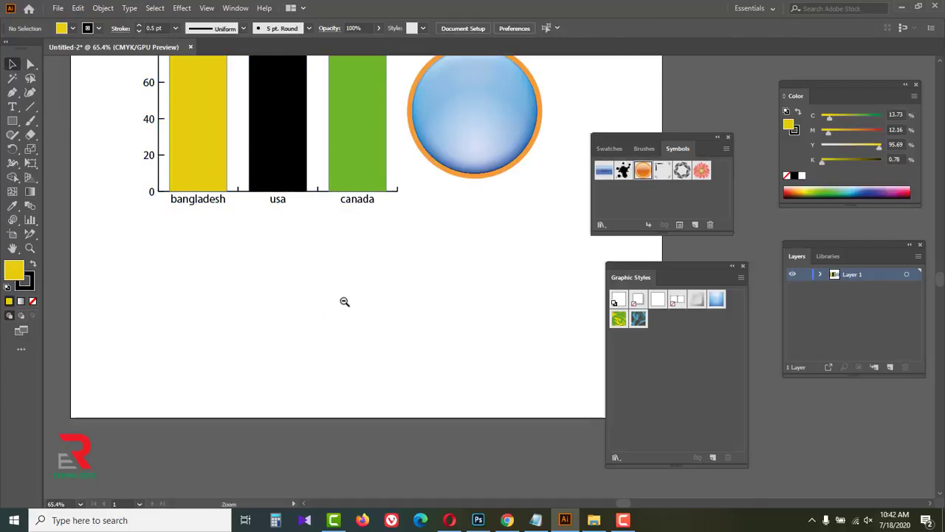
ctrl+alt+click(346, 296)
ctrl+alt+click(346, 296)
drag(524, 288, 164, 318)
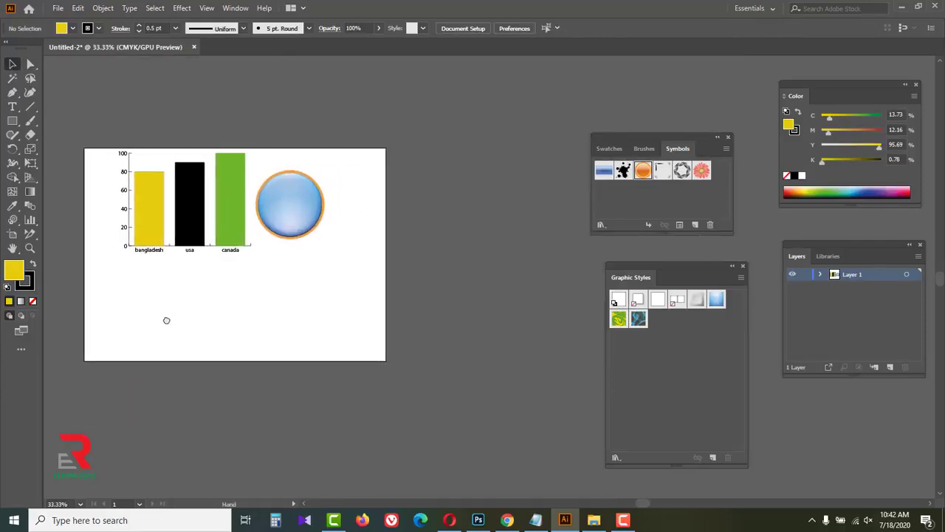
Duplicate the A4 artboard together with its graph and symbol, placing the copy beside the original
click(14, 235)
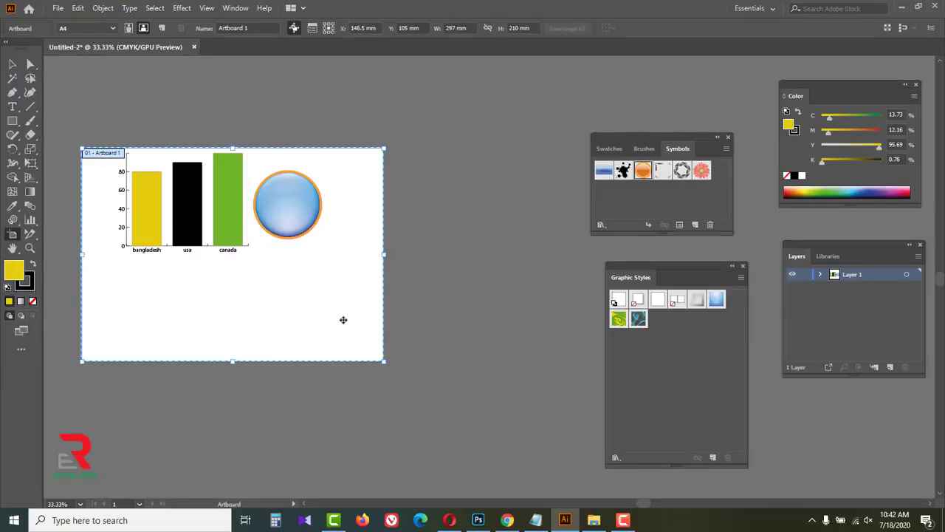
drag(329, 306, 638, 303)
scroll(437, 402, down, 1)
drag(475, 290, 342, 334)
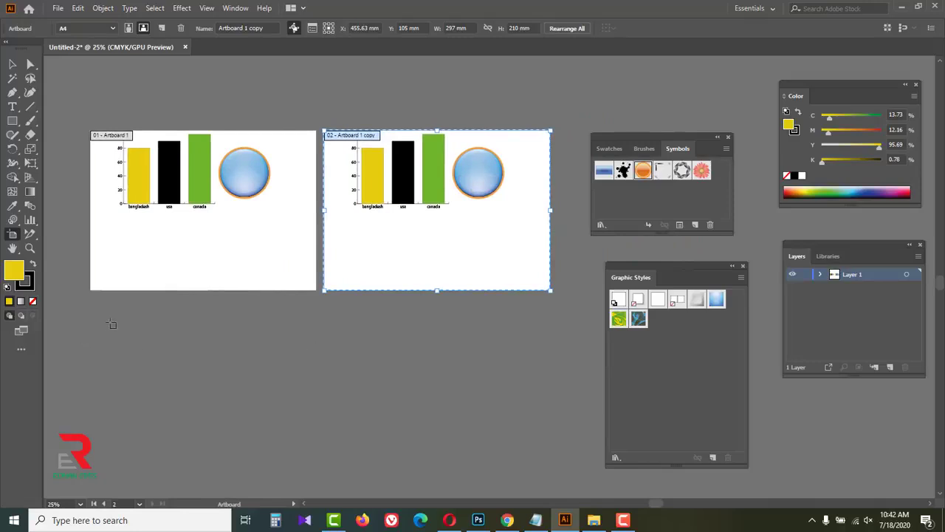
Draw two new artboards below the existing ones, about 297 x 195 mm and about 96 x 119 mm
drag(92, 324, 316, 472)
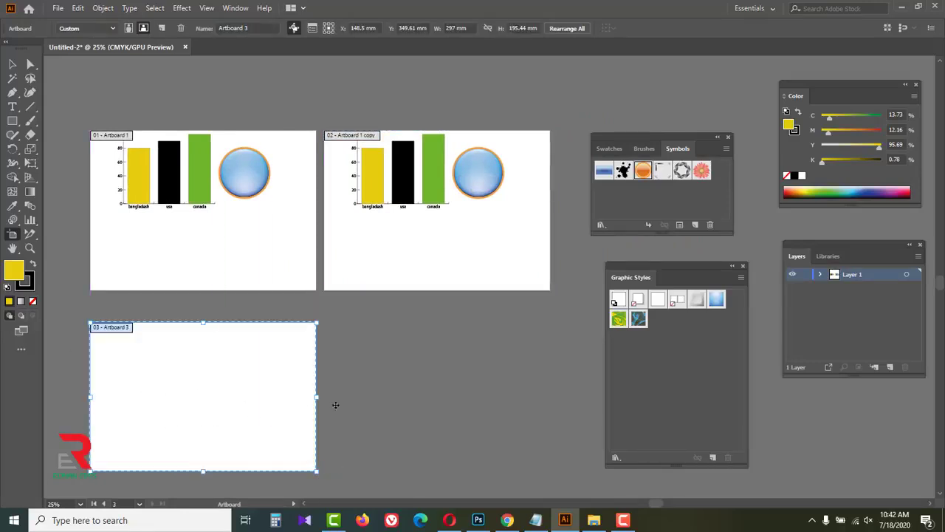
drag(343, 321, 416, 410)
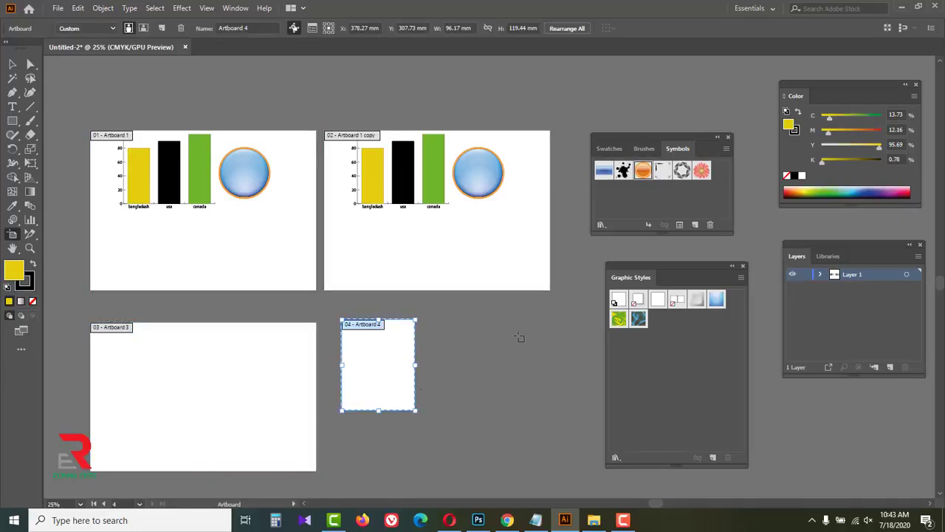
Draw a fifth artboard beside the duplicated one and resize it to about 170 x 169 mm
drag(469, 370, 317, 366)
drag(379, 125, 553, 423)
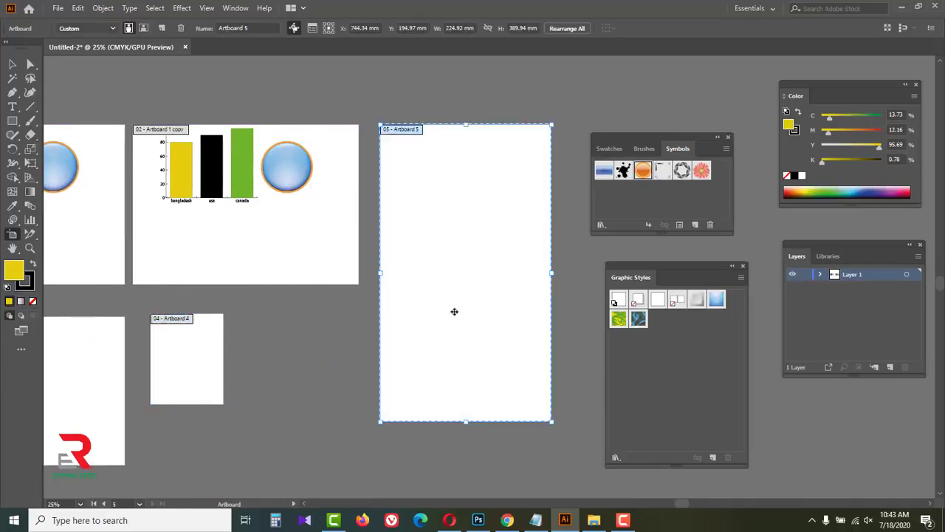
drag(473, 127, 466, 218)
mouse_move(382, 309)
mouse_down()
mouse_move(379, 317)
mouse_move(262, 323)
mouse_move(382, 322)
mouse_up()
drag(553, 427, 510, 345)
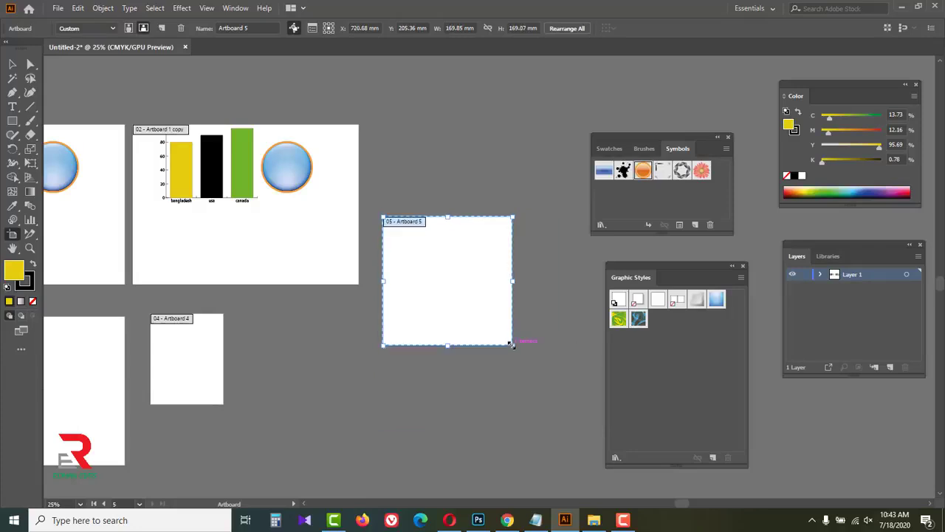
Draw a sixth artboard of about 144 x 169 mm beside the fifth, aligned with its upper and lower edges, and leave artboard editing
scroll(431, 302, right, 3)
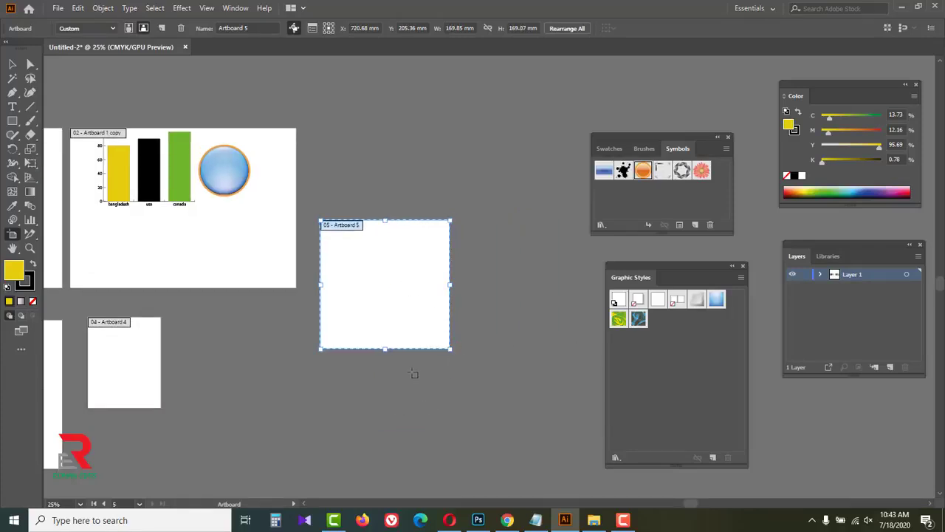
drag(464, 219, 576, 348)
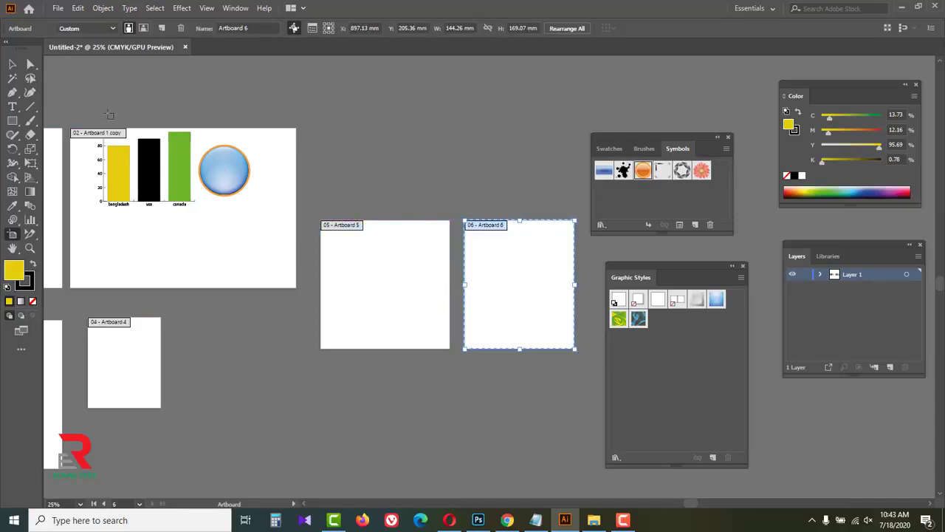
click(13, 64)
drag(239, 380, 265, 274)
Draw a slice of about 144 x 119 mm around the column graph on the duplicated artboard with the Slice tool
click(30, 235)
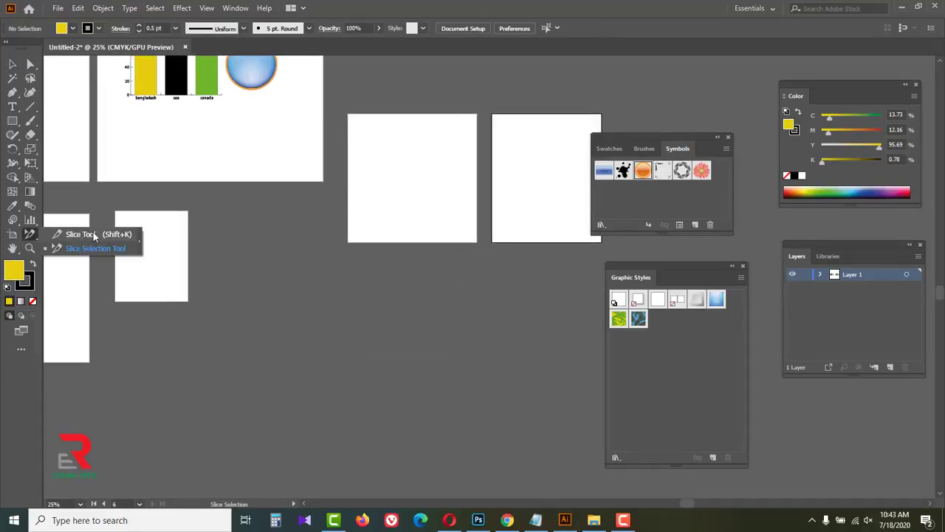
drag(283, 327, 286, 326)
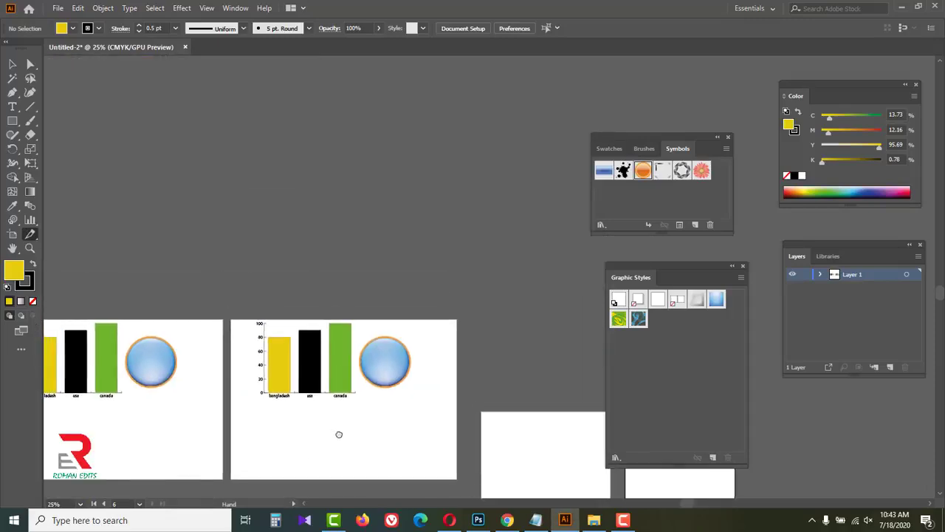
key(ctrl+equal)
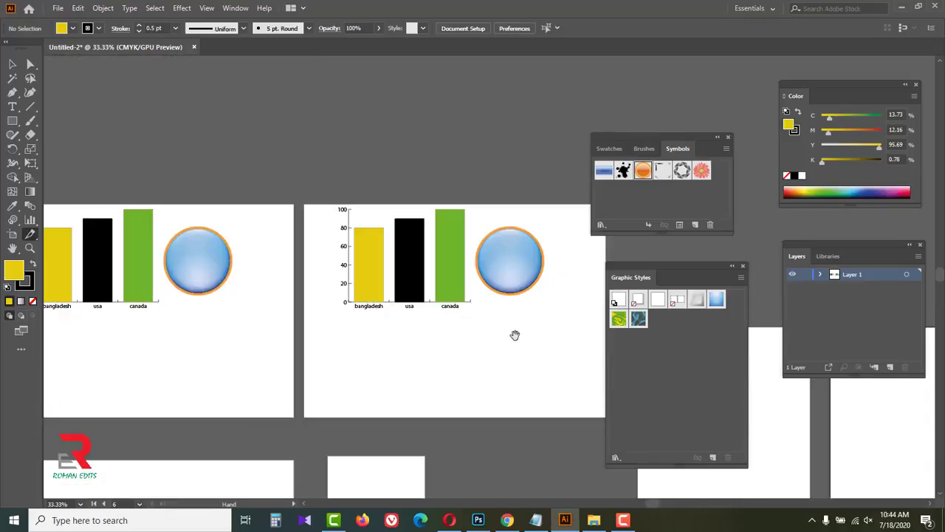
ctrl+click(494, 317)
drag(487, 266, 399, 333)
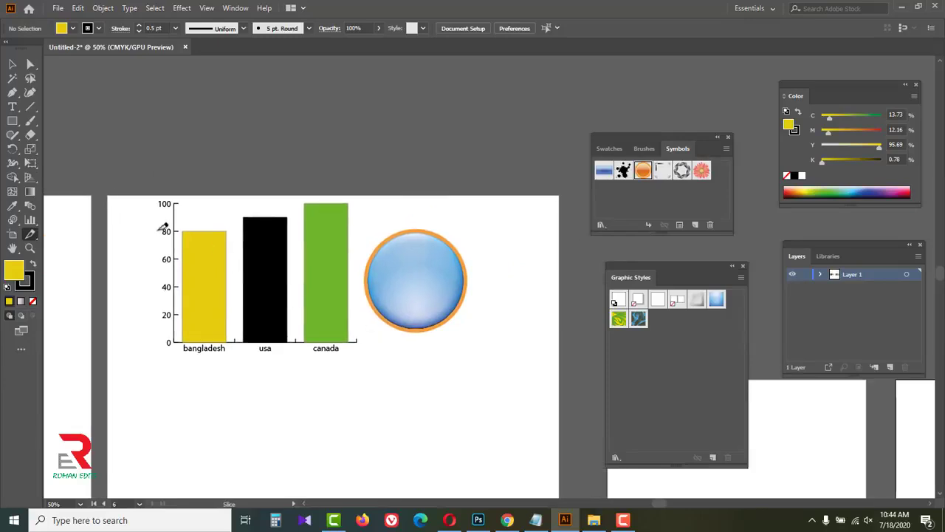
drag(143, 195, 360, 371)
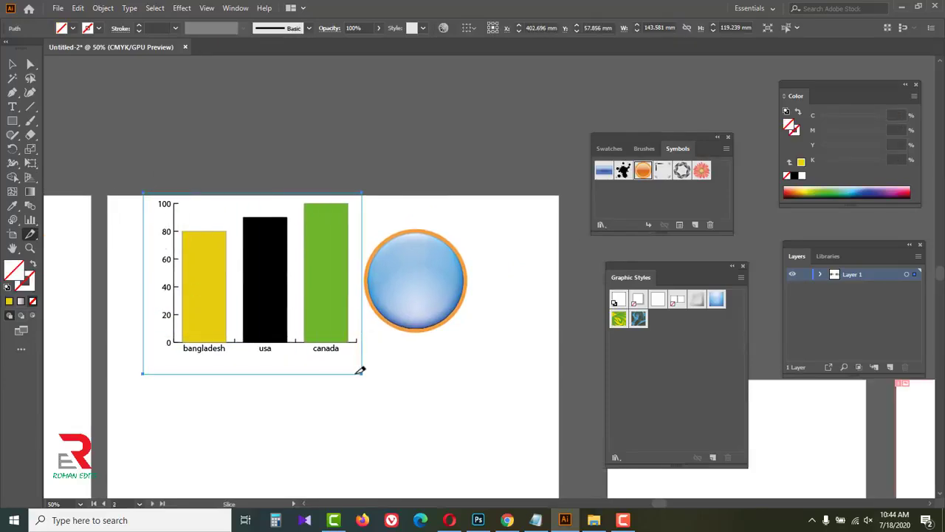
Resize the slice with the Slice Selection tool to about 173 x 117 mm, extending it partway across the blue symbol
click(30, 235)
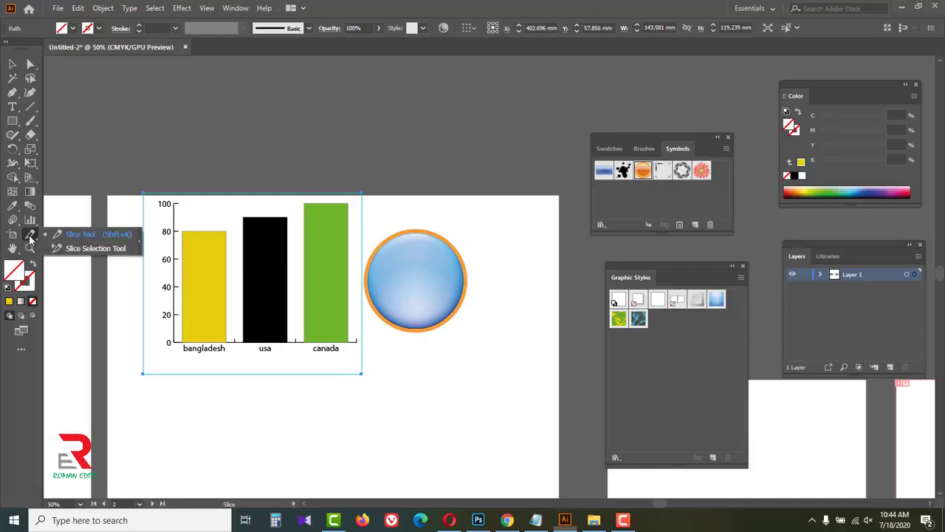
click(99, 255)
mouse_move(259, 194)
mouse_down()
mouse_move(260, 225)
mouse_move(264, 152)
mouse_move(254, 198)
mouse_up()
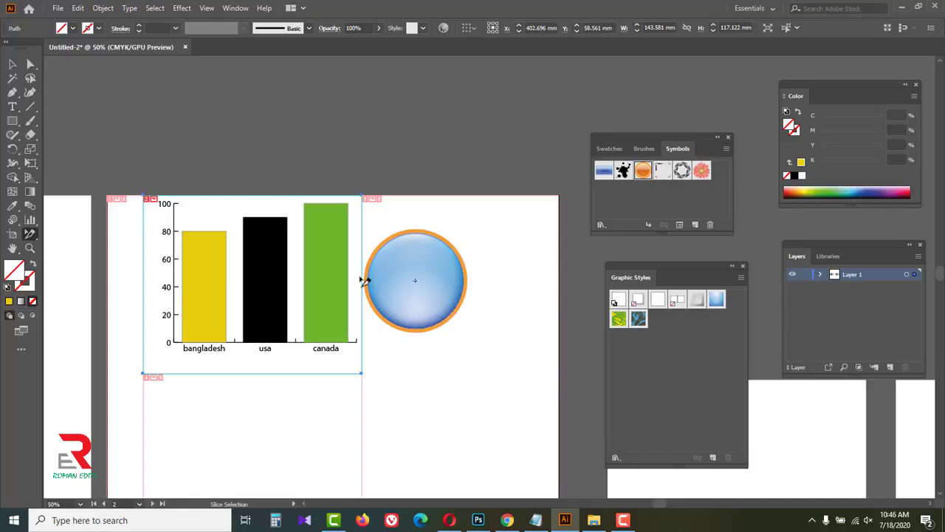
drag(363, 281, 406, 281)
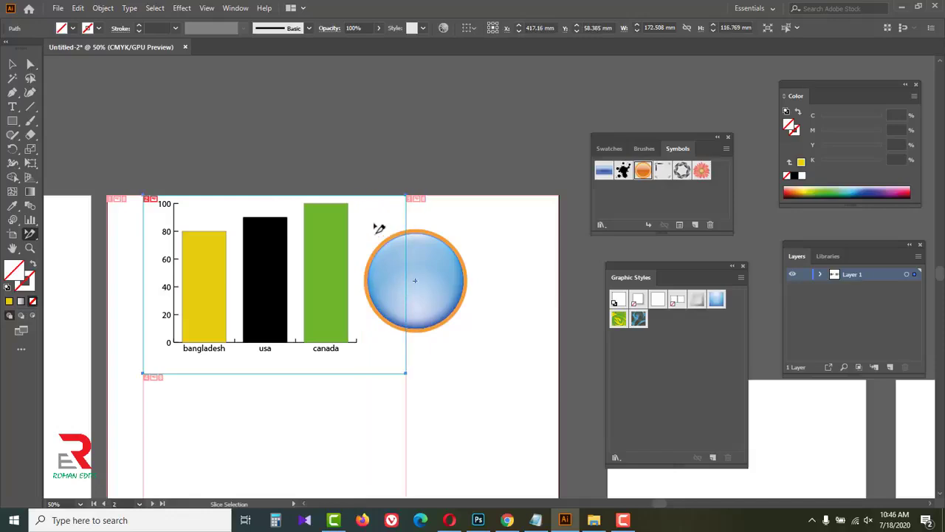
Save the selected slice to the Desktop as Untitled-2 in the Images Only format
click(58, 9)
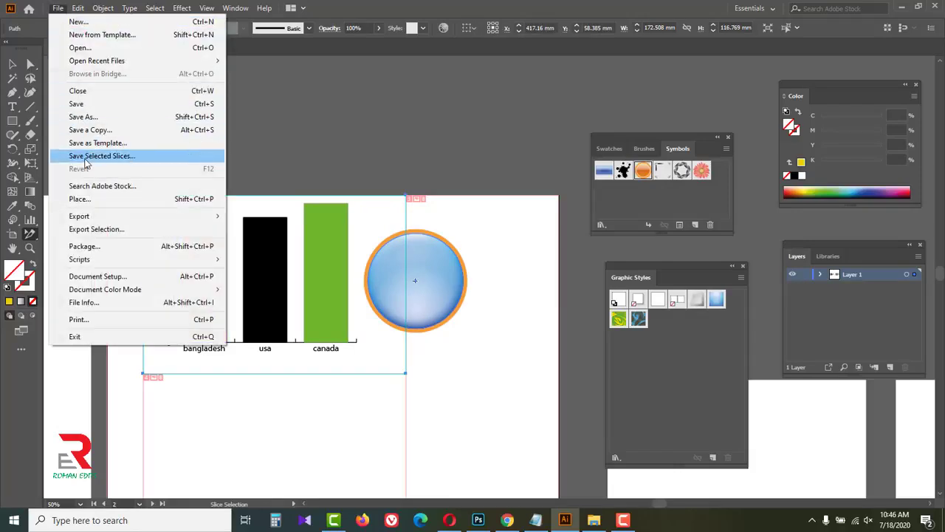
click(122, 157)
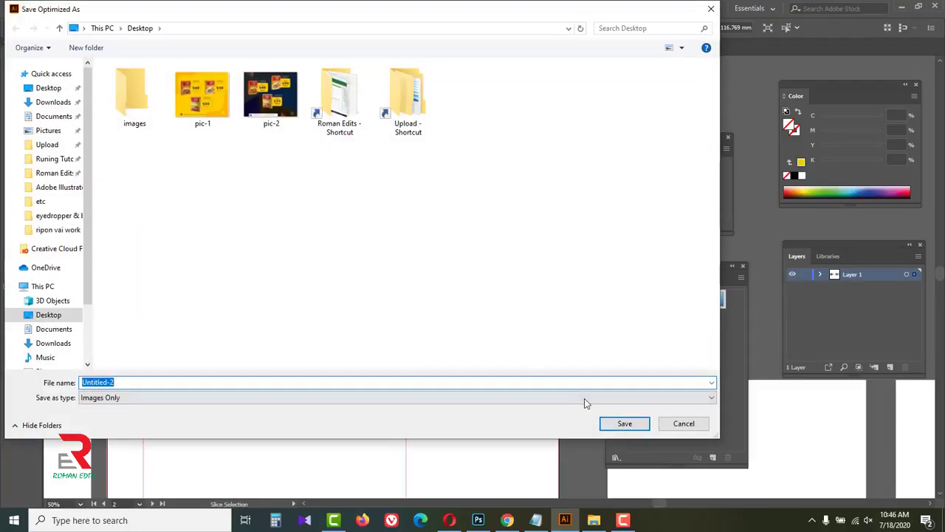
click(624, 423)
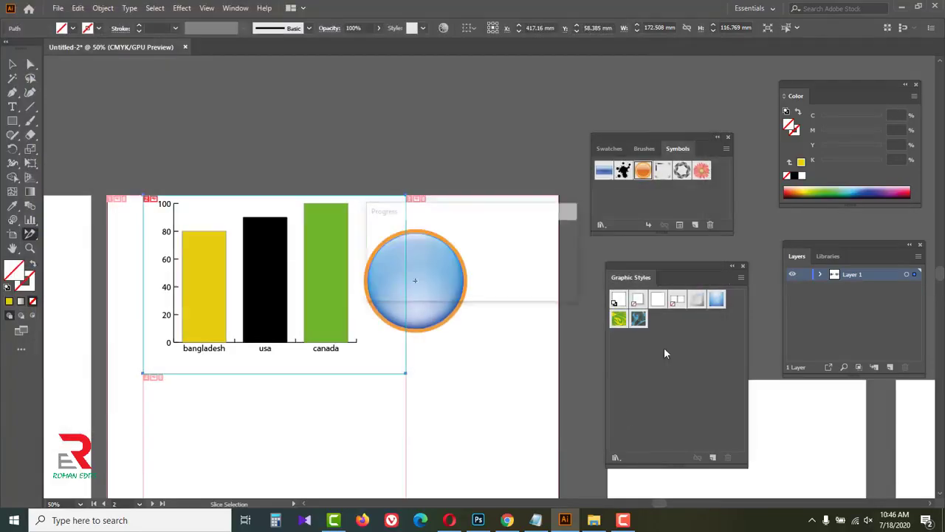
Open the exported Untitled-2_02 image from the desktop's images folder to check it, close it and return to Illustrator
click(901, 6)
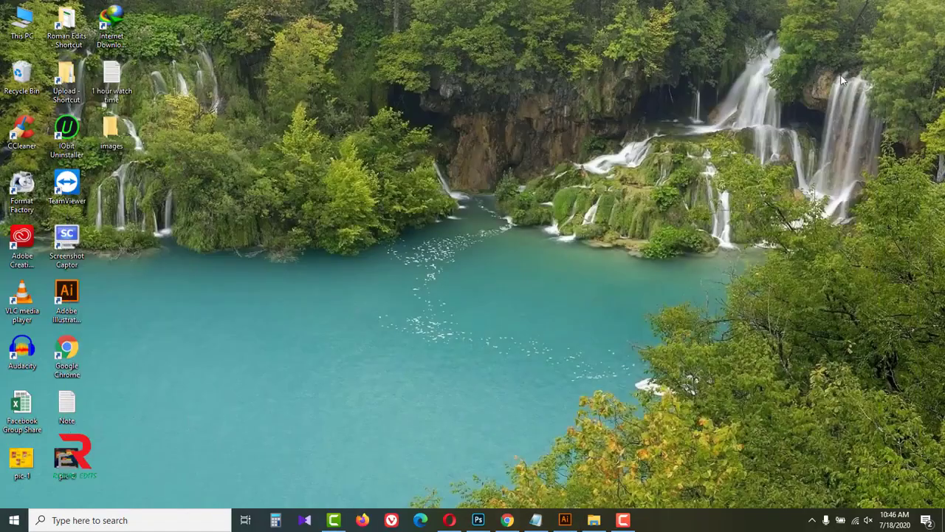
double_click(112, 136)
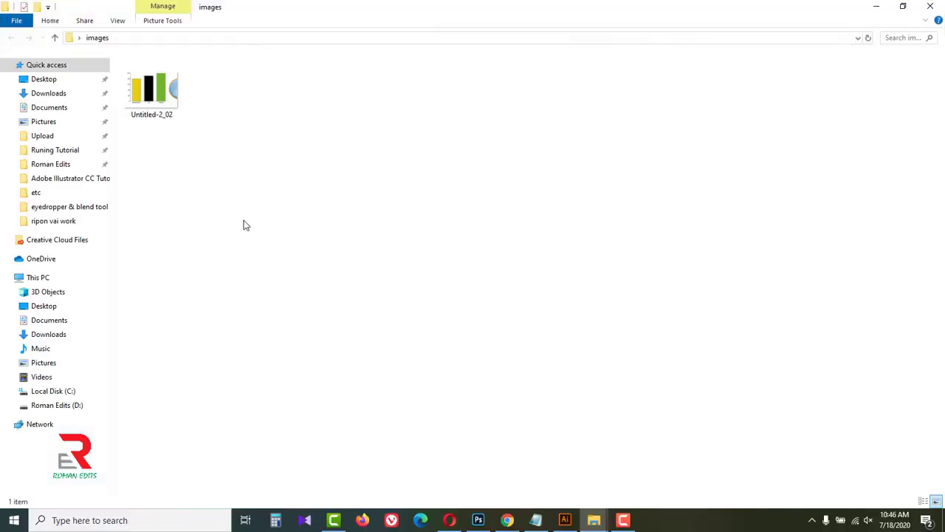
right_click(152, 84)
click(187, 95)
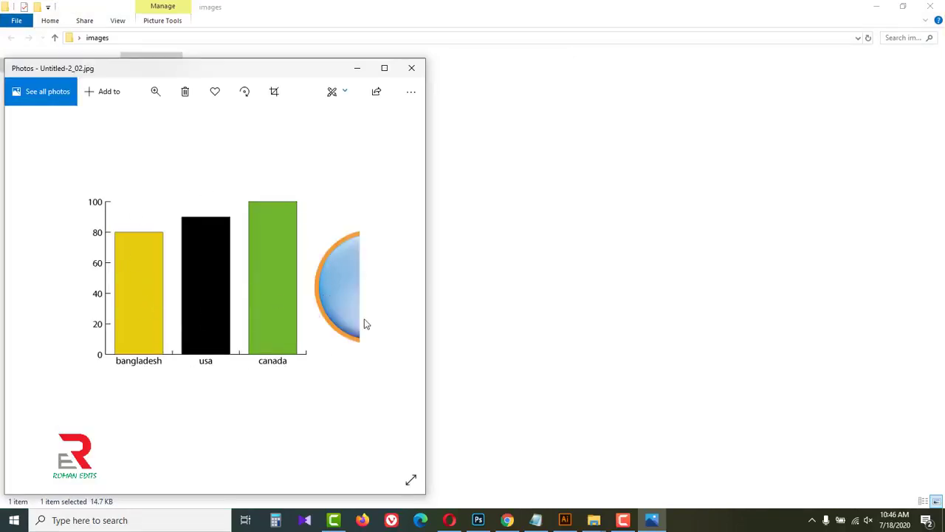
click(411, 68)
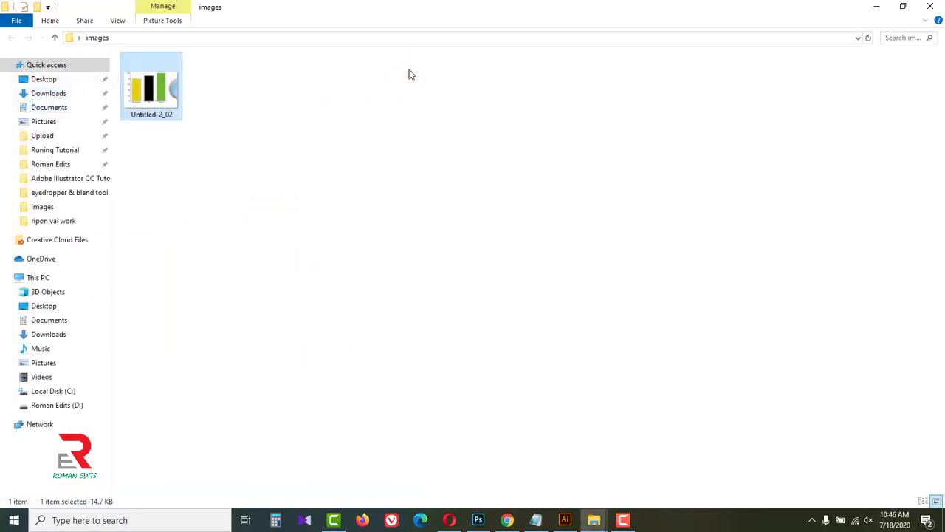
click(932, 7)
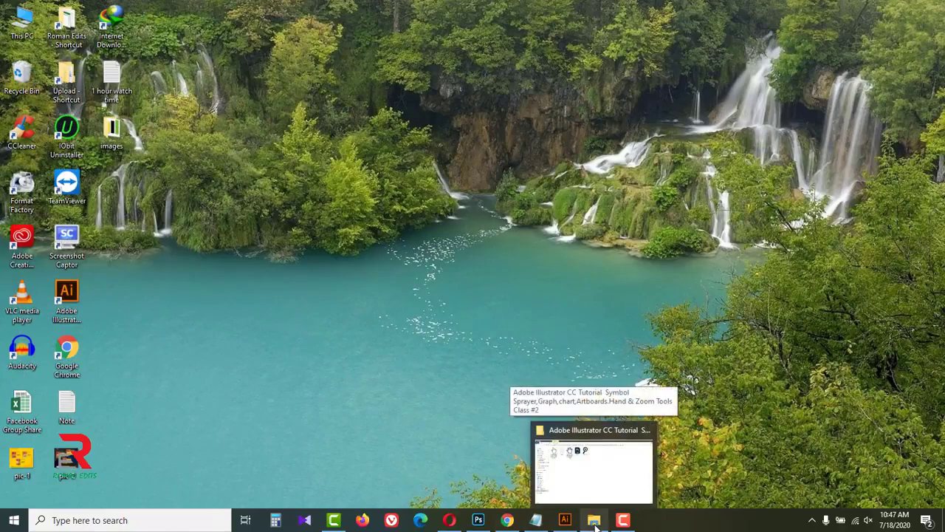
click(565, 519)
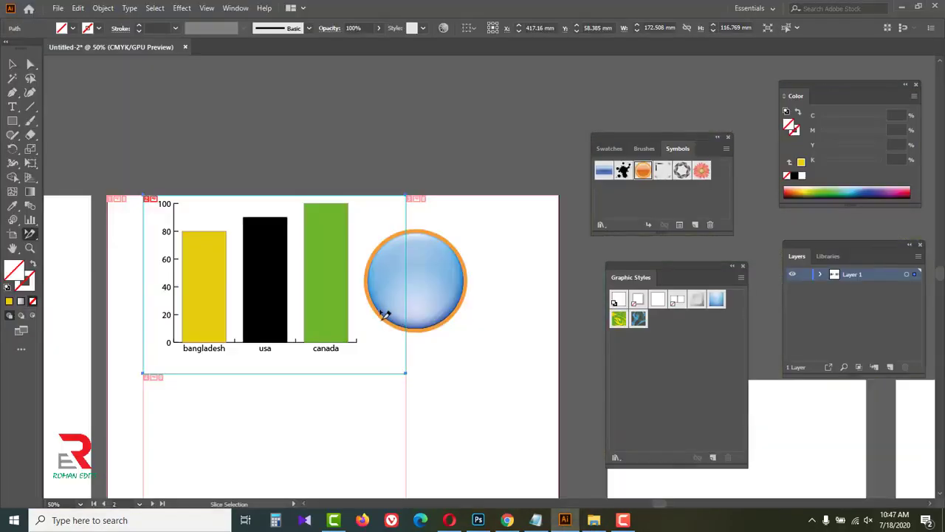
Pan the canvas with the Hand tool to bring the first artboard into view and deselect the slice
scroll(362, 347, down, 5)
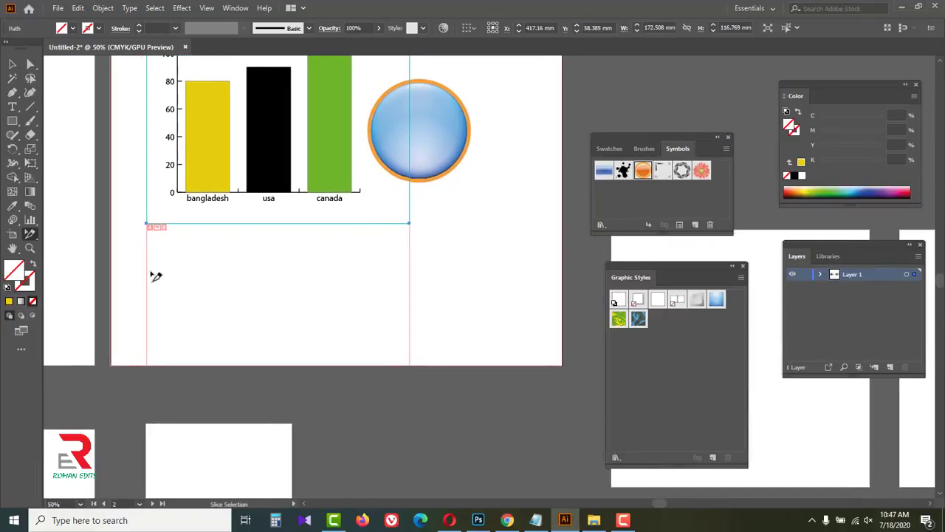
click(13, 250)
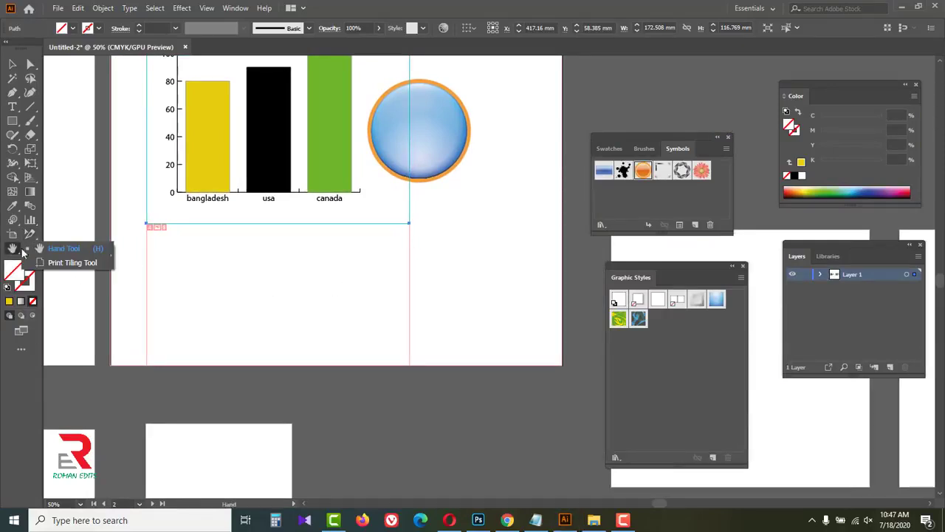
click(79, 247)
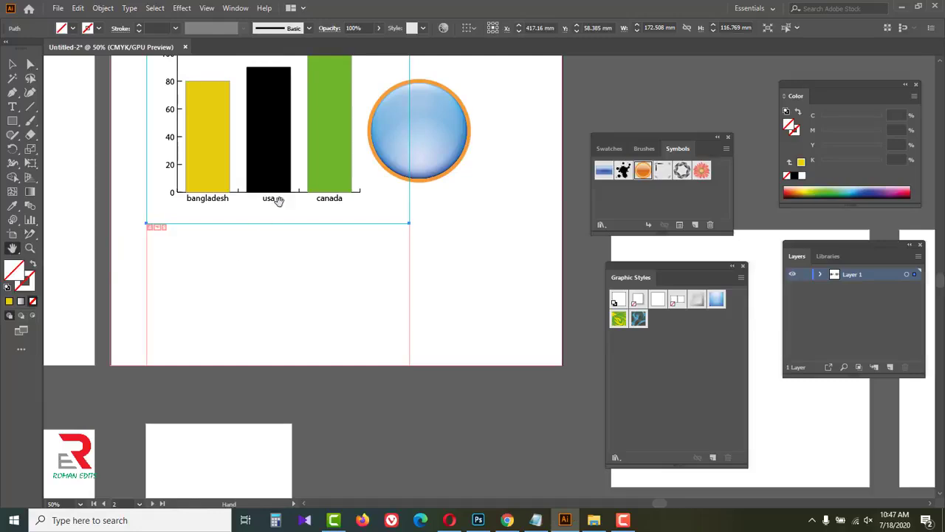
drag(322, 145, 399, 248)
drag(86, 310, 419, 237)
drag(355, 285, 318, 346)
mouse_move(220, 384)
mouse_down()
mouse_move(226, 330)
mouse_move(205, 394)
mouse_up()
key(ctrl+shift+a)
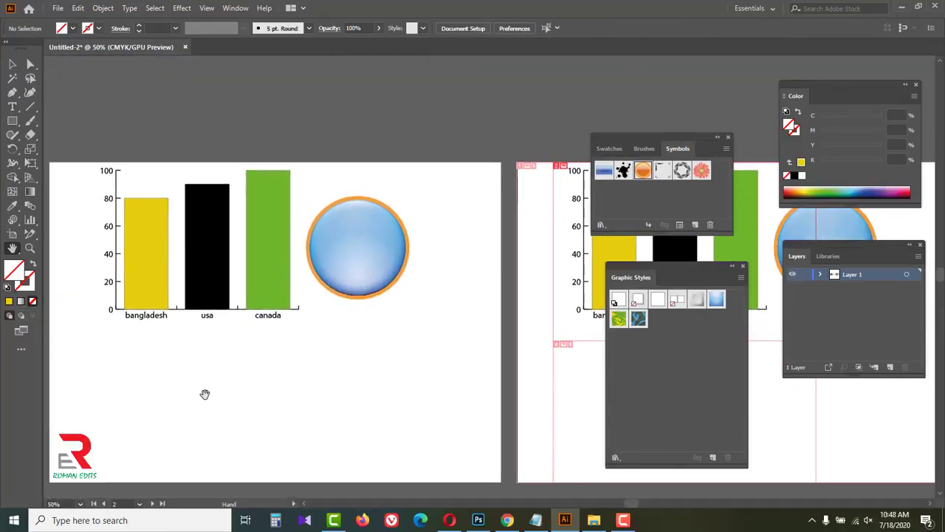
Activate the Magic Wand tool and pan around the first artboard with the temporary Hand tool
click(12, 78)
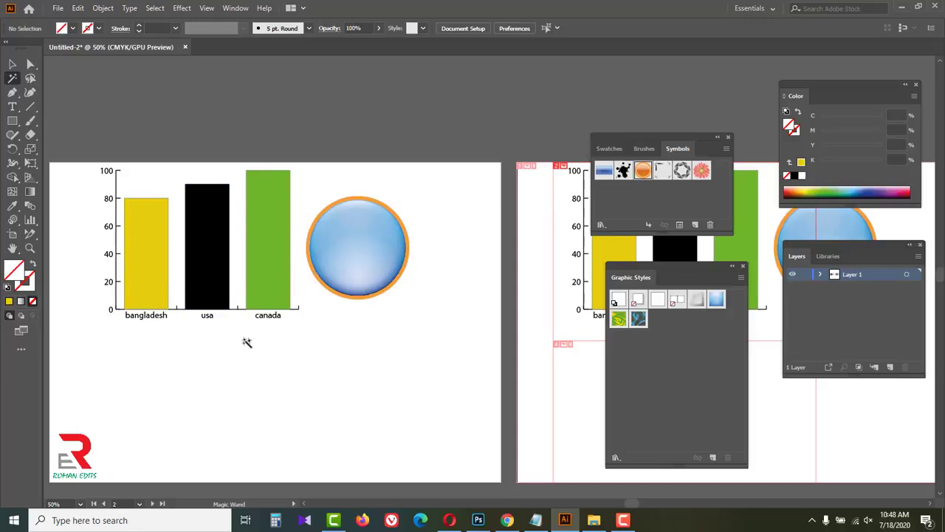
key(space)
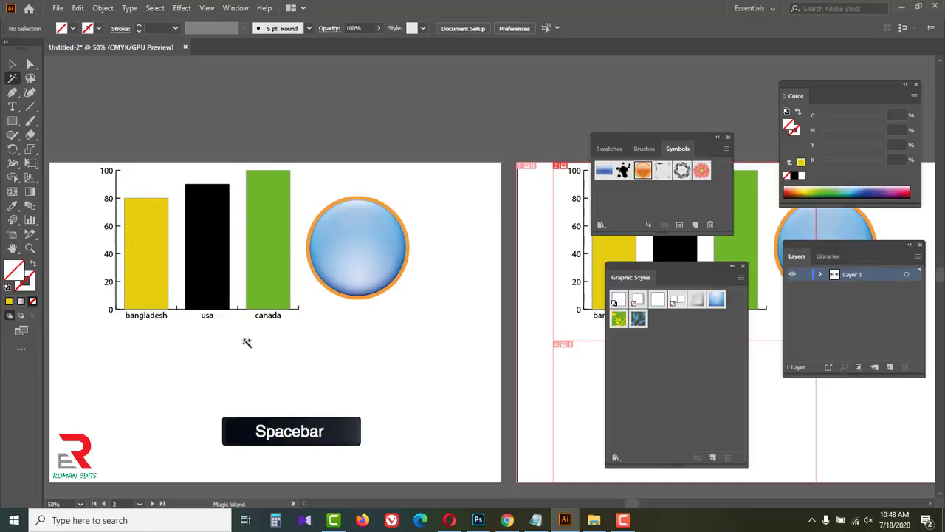
drag(243, 325, 420, 331)
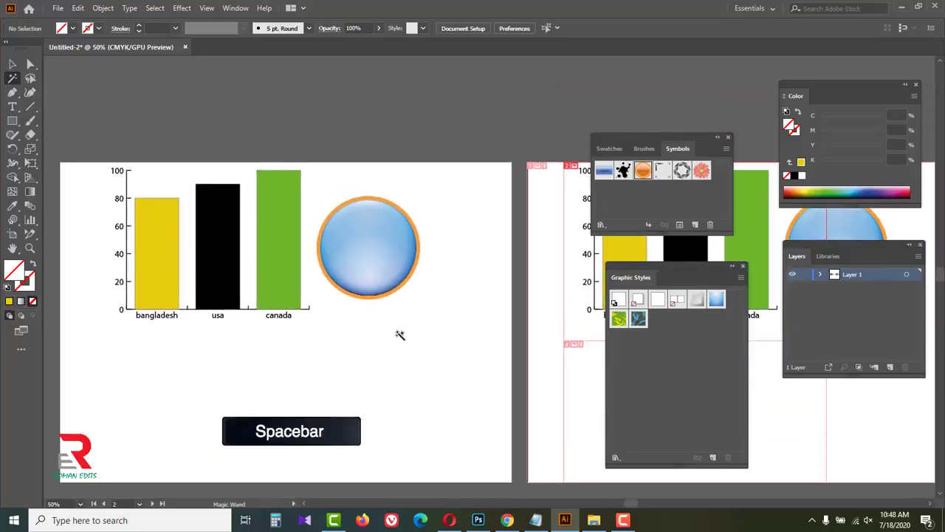
key(space)
mouse_move(254, 275)
mouse_down()
mouse_move(421, 363)
mouse_move(232, 257)
mouse_move(269, 281)
mouse_up()
key(space)
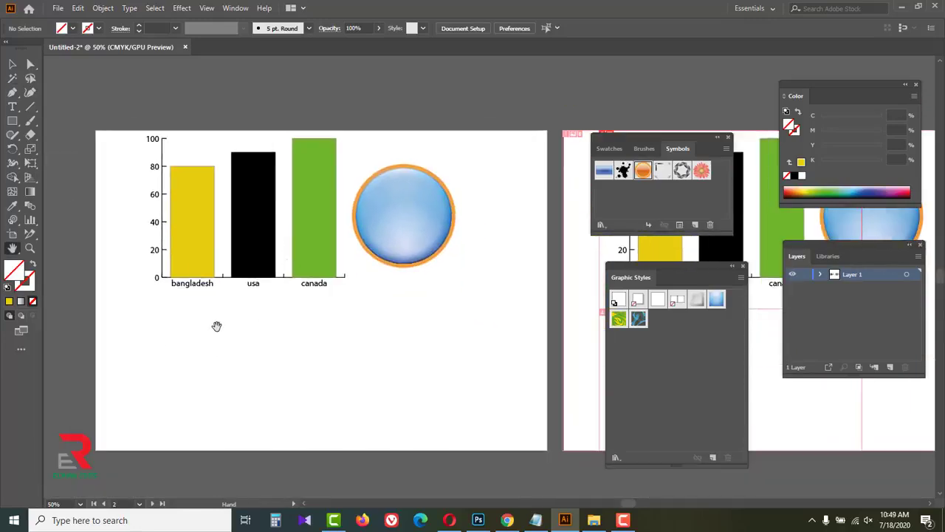
Magnify the area below the first artboard's column graph to 150% with the Zoom tool
click(29, 250)
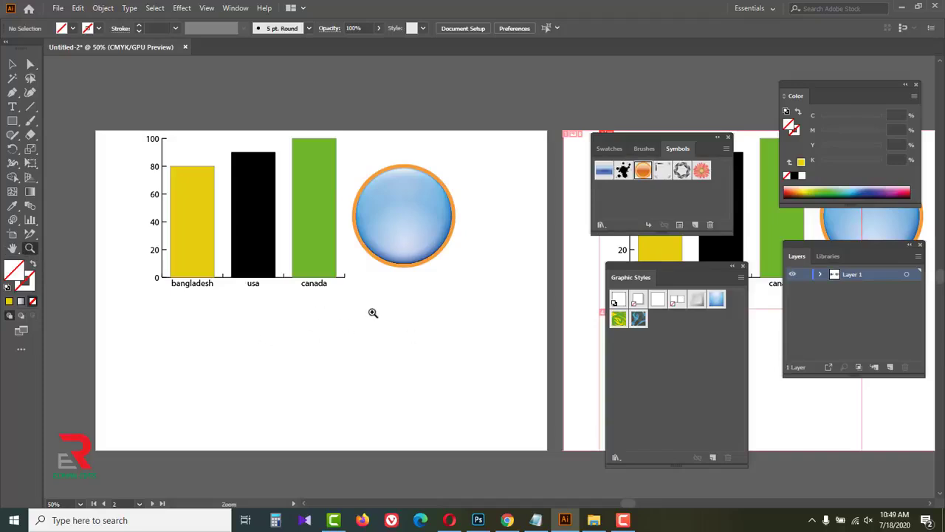
click(373, 309)
click(388, 293)
click(387, 293)
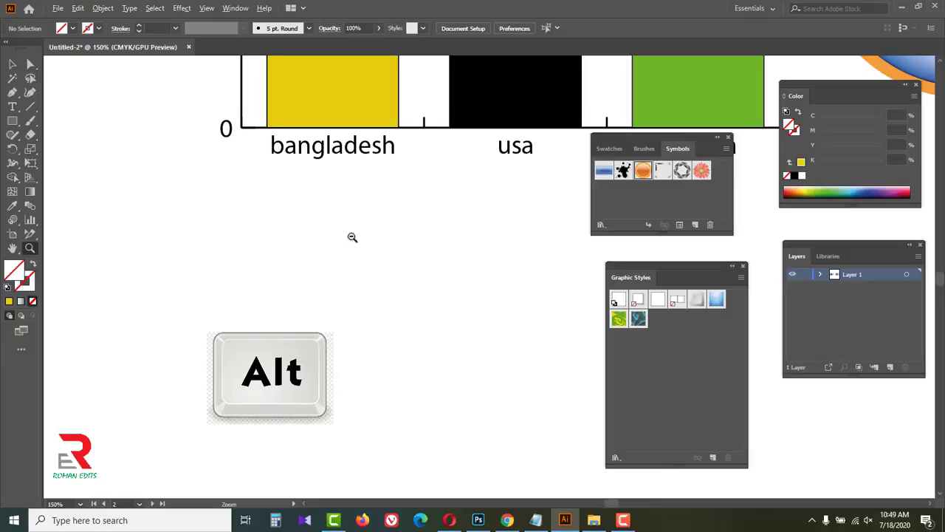
Zoom out to 50% with the Zoom tool and pan until the first artboard's graph and glossy symbol are in view
alt+click(355, 251)
alt+click(356, 249)
alt+click(359, 251)
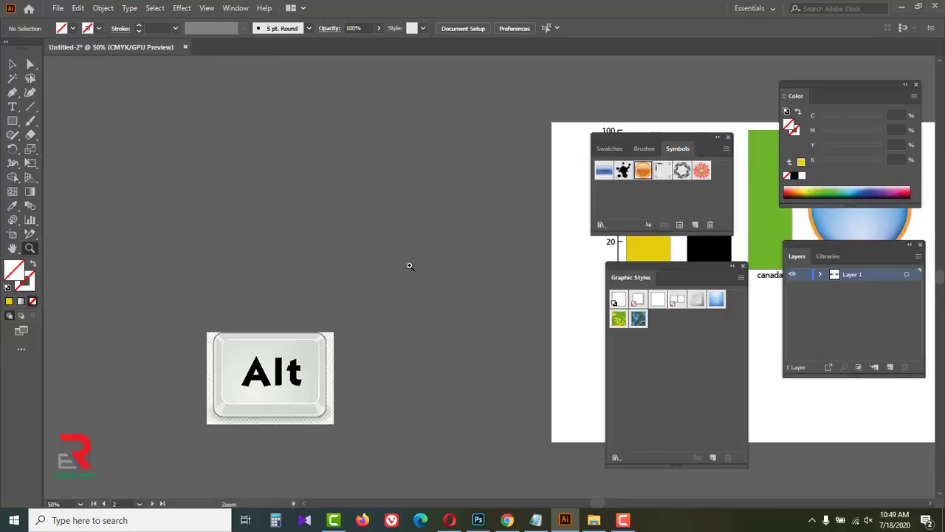
drag(538, 274, 184, 278)
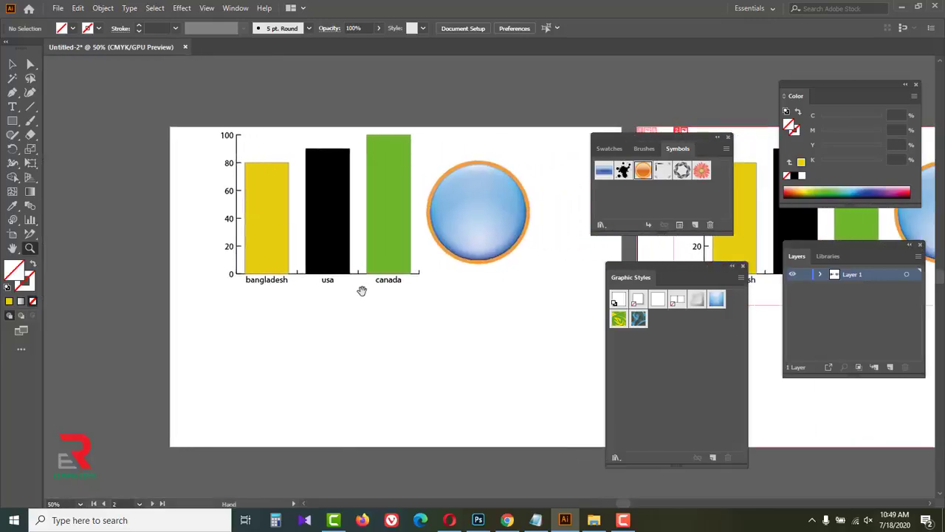
drag(365, 291, 285, 303)
Magnify the document view stepwise from the first artboard overview to 150%
key(ctrl+plus)
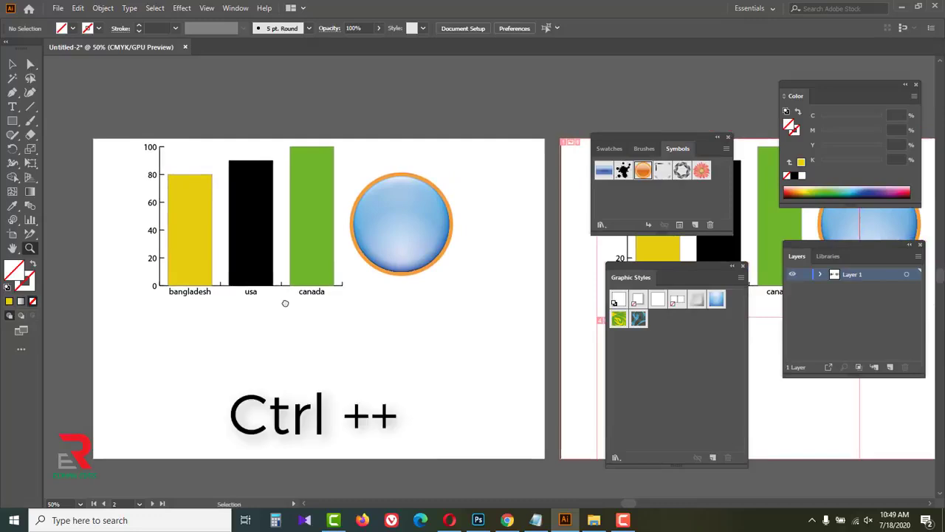
key(ctrl+plus)
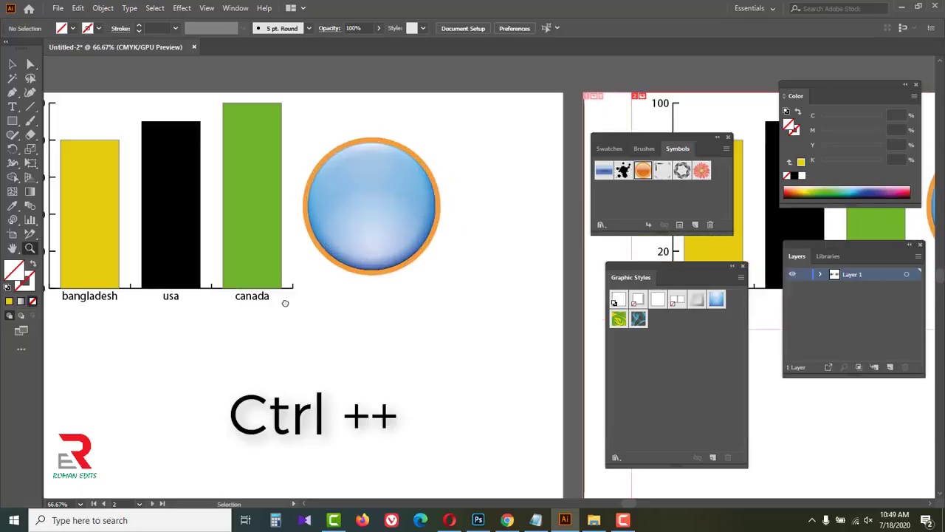
key(ctrl+plus)
key(ctrl+plus)
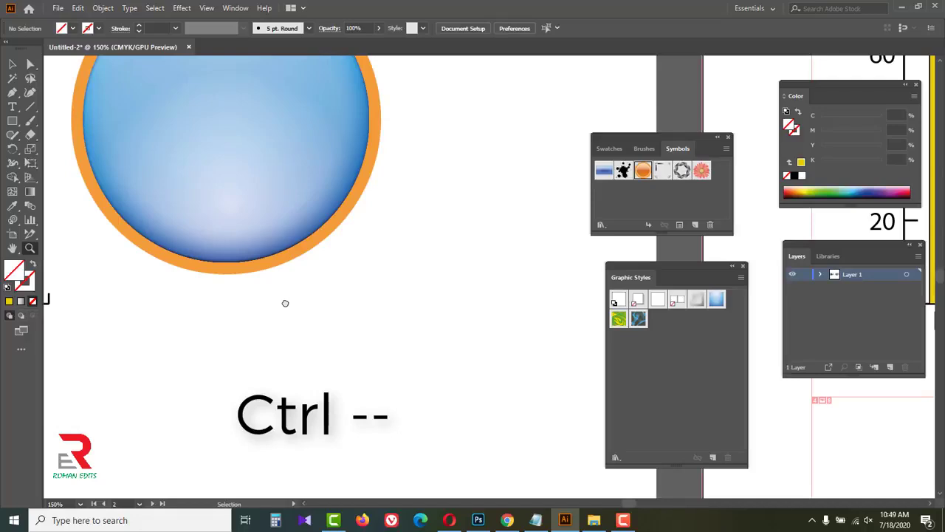
Reduce the document view stepwise to 33.33%, bringing several artboards into view
key(ctrl+minus)
key(ctrl+minus)
key(ctrl+minus)
key(ctrl+minus)
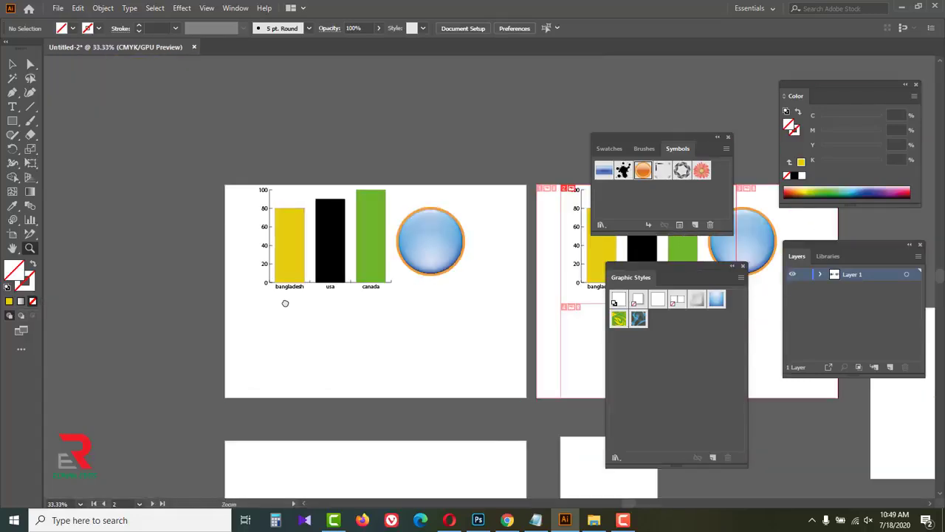
Zoom in to 100% with the temporary Zoom tool and pan to centre the first artboard's column graph
key(ctrl+space)
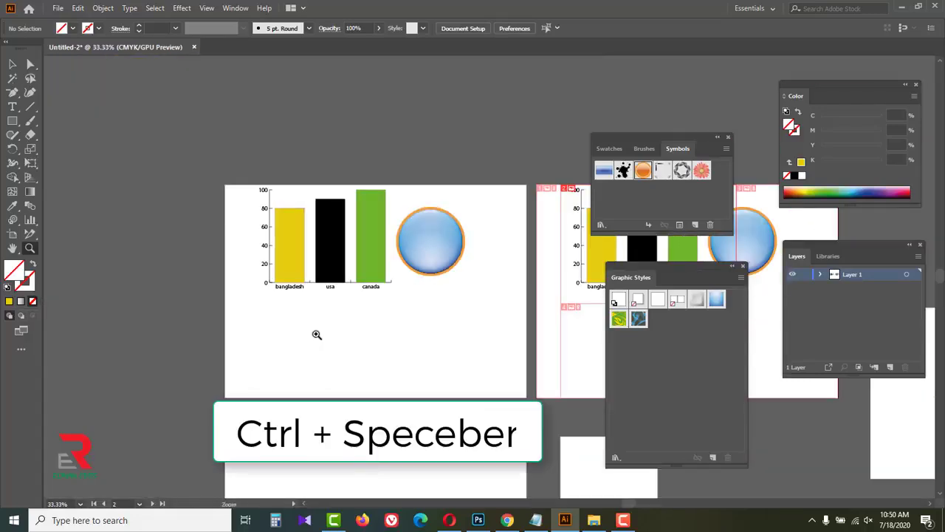
click(317, 335)
click(468, 201)
click(467, 201)
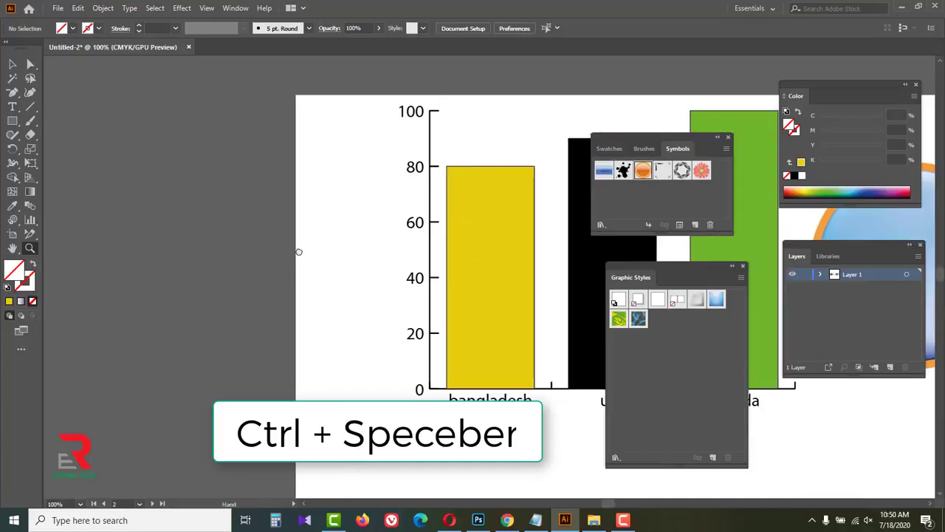
drag(307, 251, 273, 251)
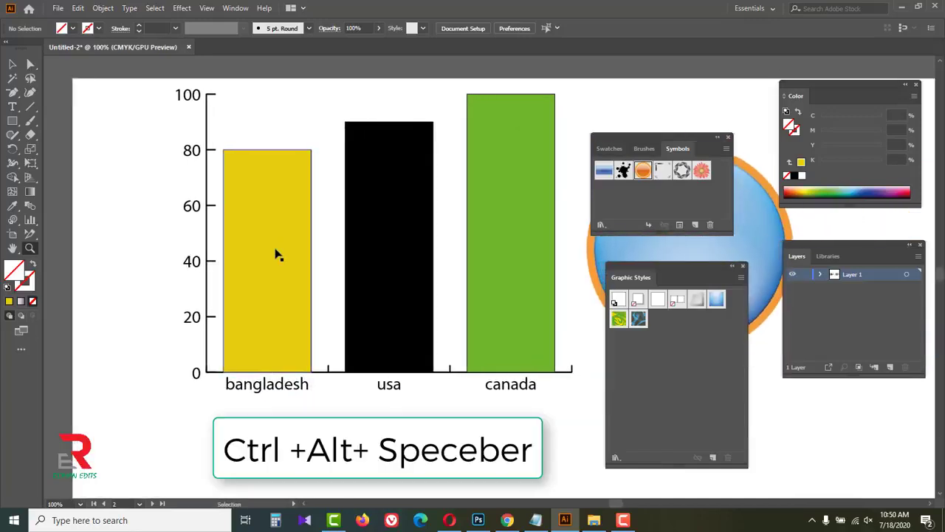
Zoom out to 33.33% with the temporary zoom-out tool and pan back toward the first artboard
key(ctrl+alt+space)
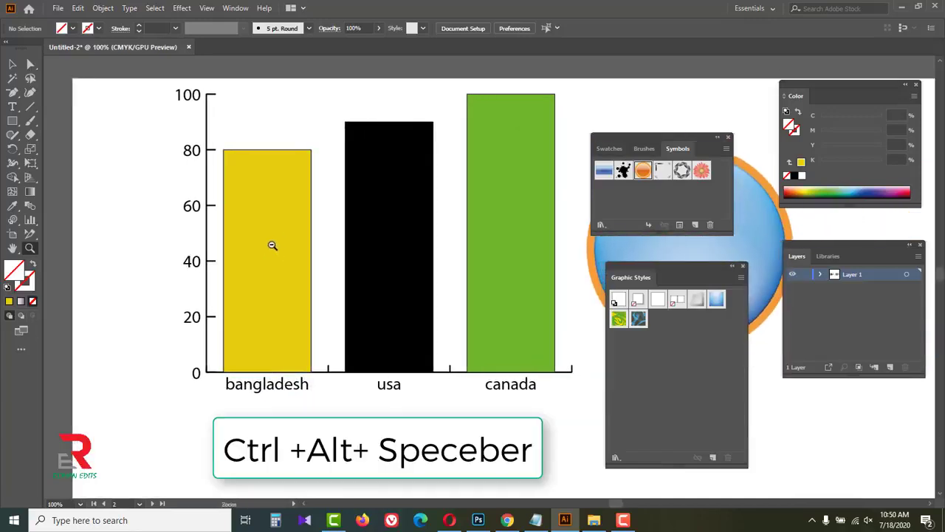
click(172, 321)
click(439, 302)
click(468, 308)
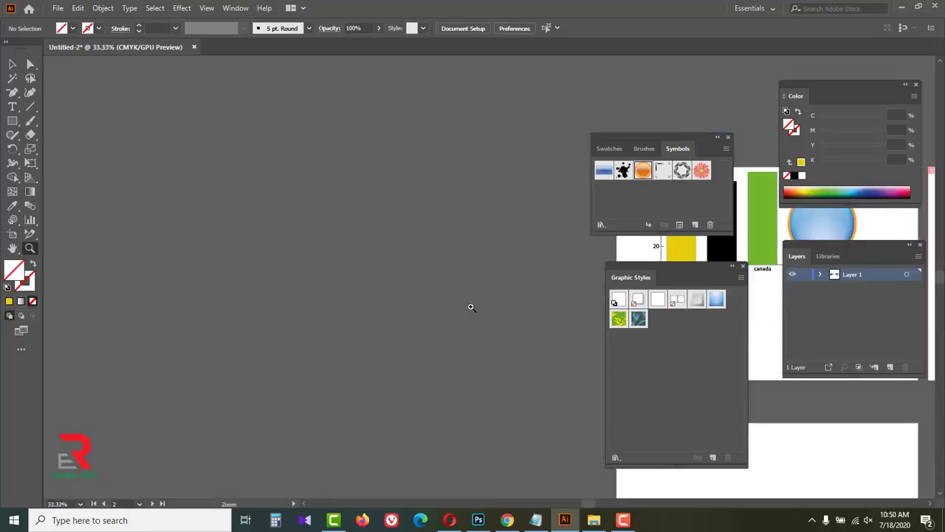
drag(265, 305, 133, 295)
Zoom in on the column graph to 66.67% with the temporary Zoom tool and pan the graph and symbol into view
key(ctrl+space)
click(418, 256)
click(448, 215)
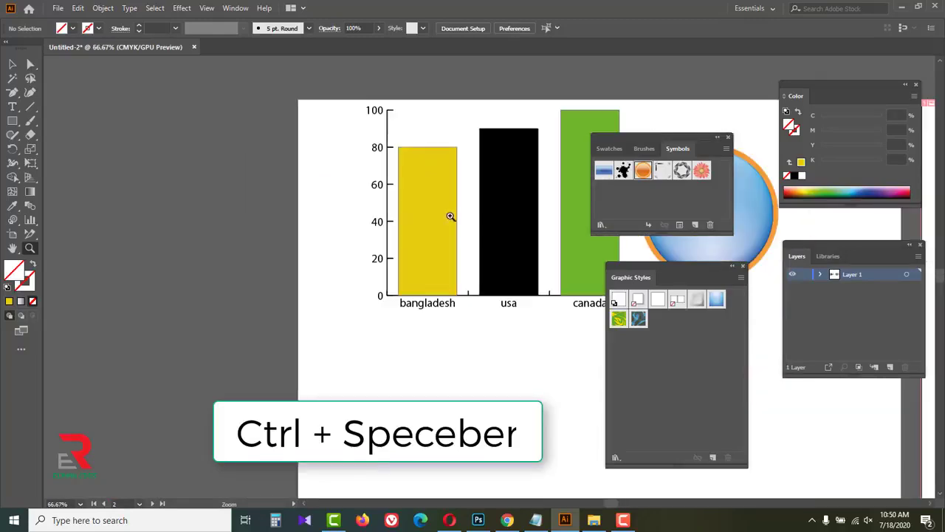
drag(321, 244, 304, 244)
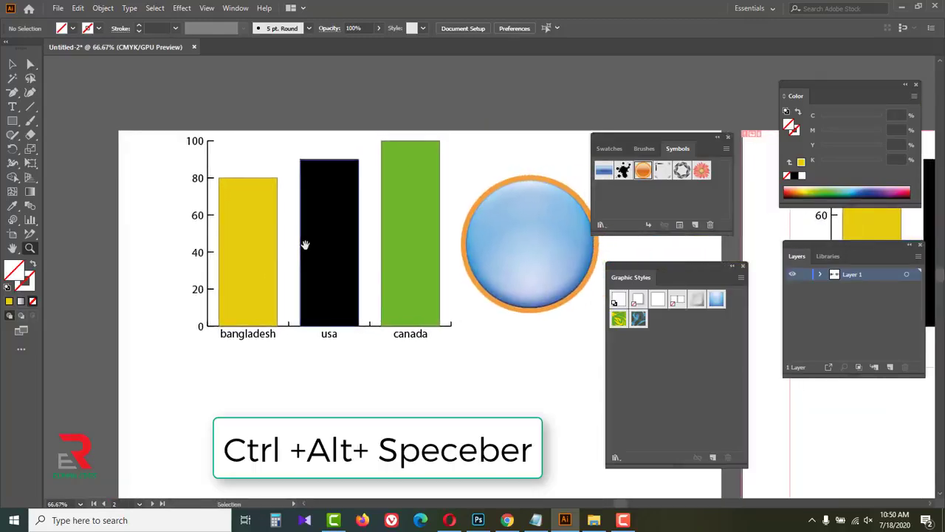
Zoom out from the column graph to 33.33% with the temporary zoom-out tool and pan to show the first two artboards
ctrl+alt+click(360, 356)
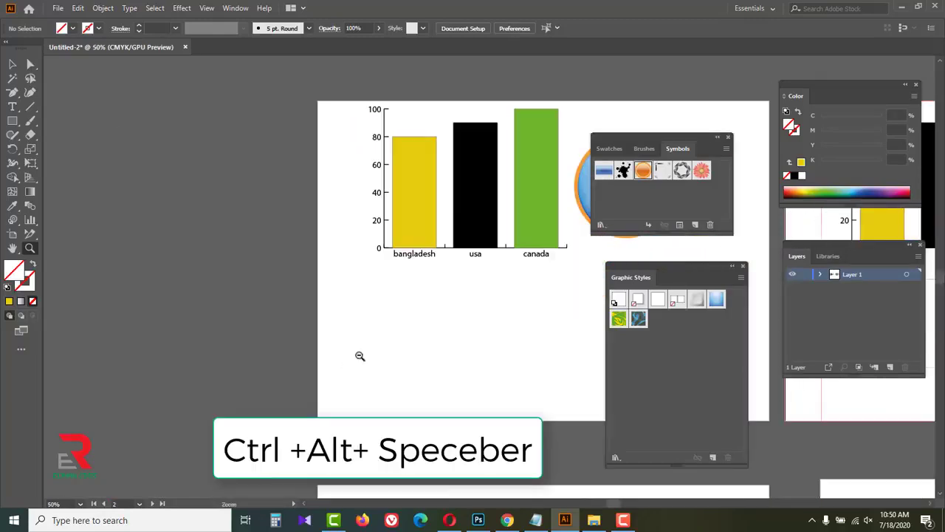
ctrl+alt+click(474, 254)
drag(502, 274, 303, 283)
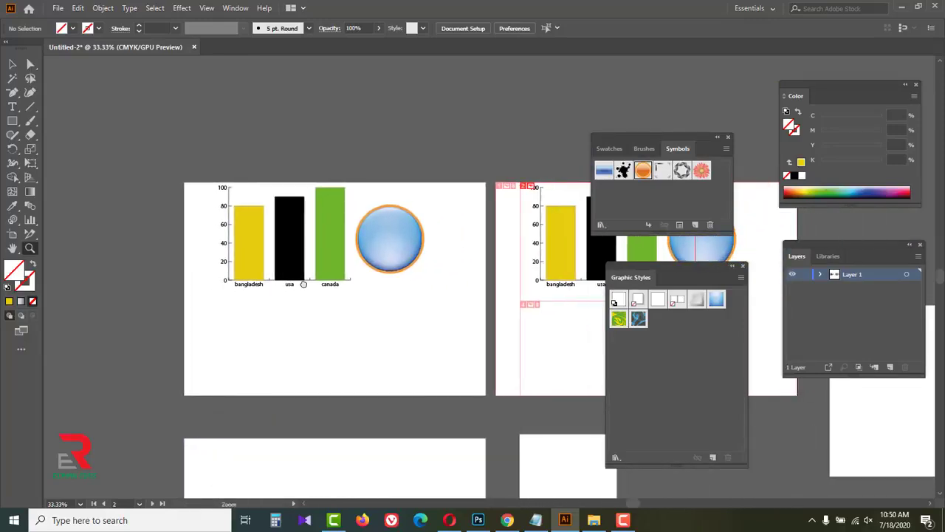